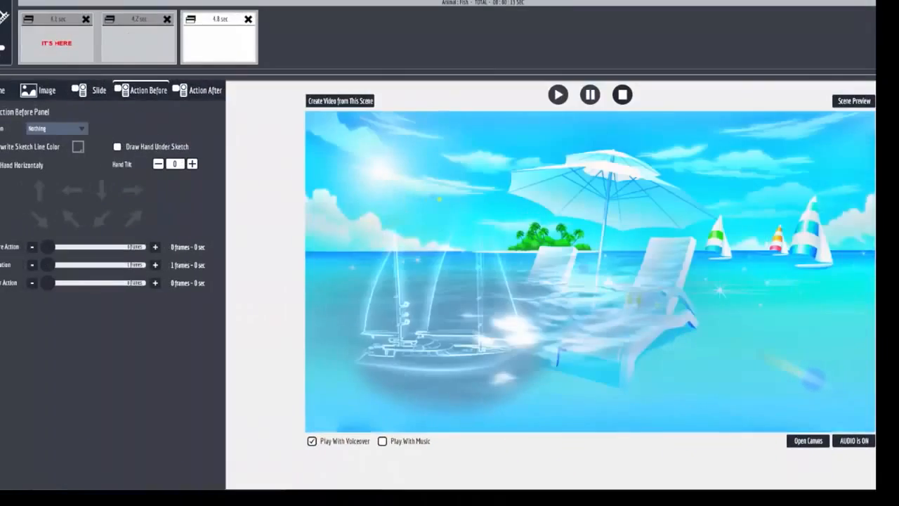
# Step: Create a new sketch scene, place the orange-striped fish from the Animal sketches near the canvas center, and return to the scene view
pyautogui.click(3, 20)
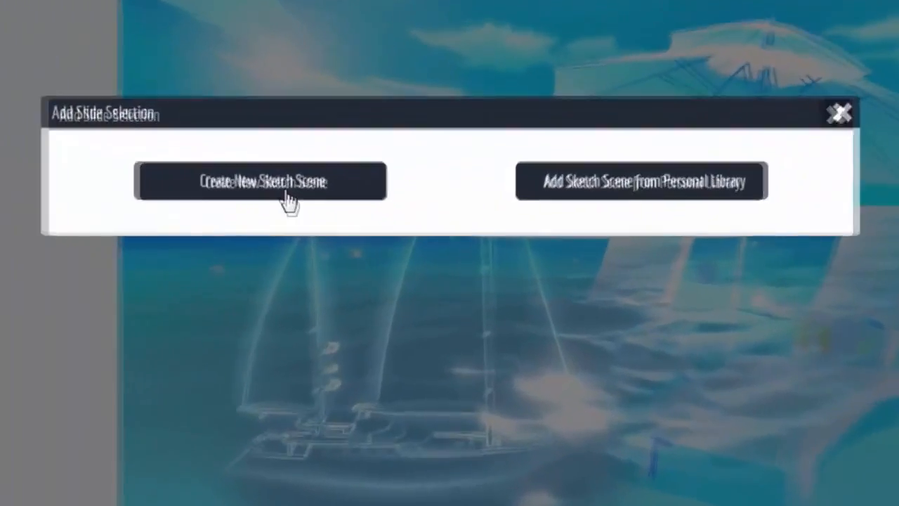
pyautogui.click(383, 227)
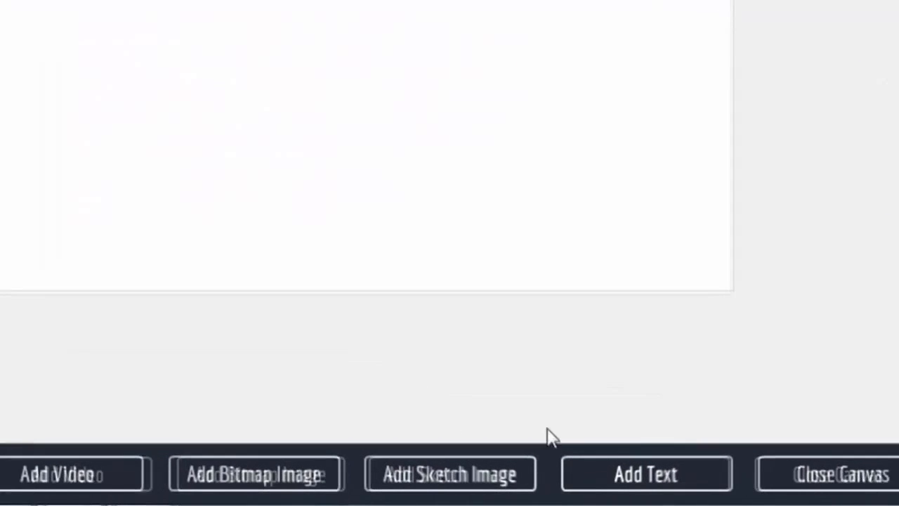
pyautogui.click(469, 481)
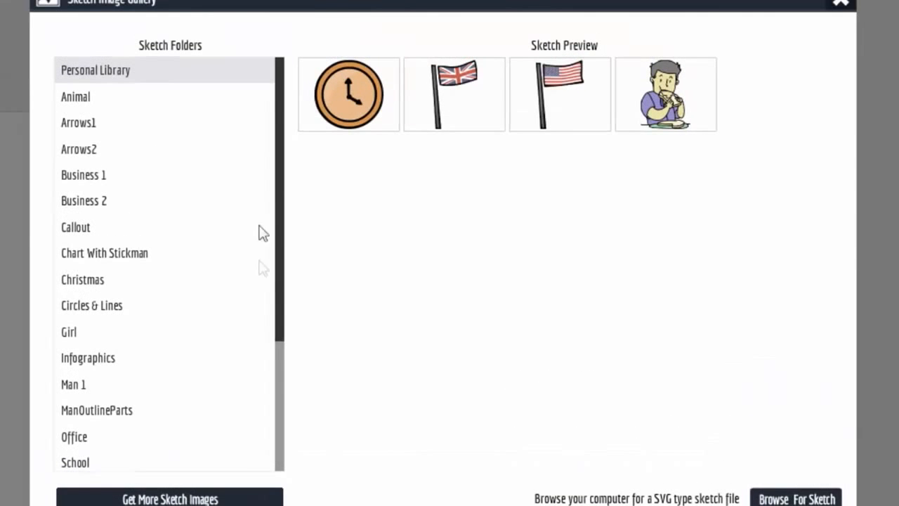
pyautogui.click(84, 97)
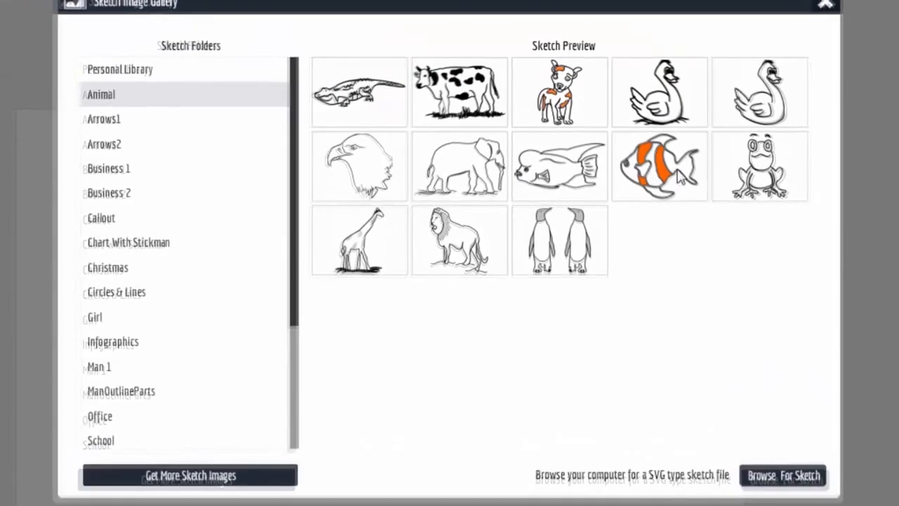
pyautogui.click(660, 167)
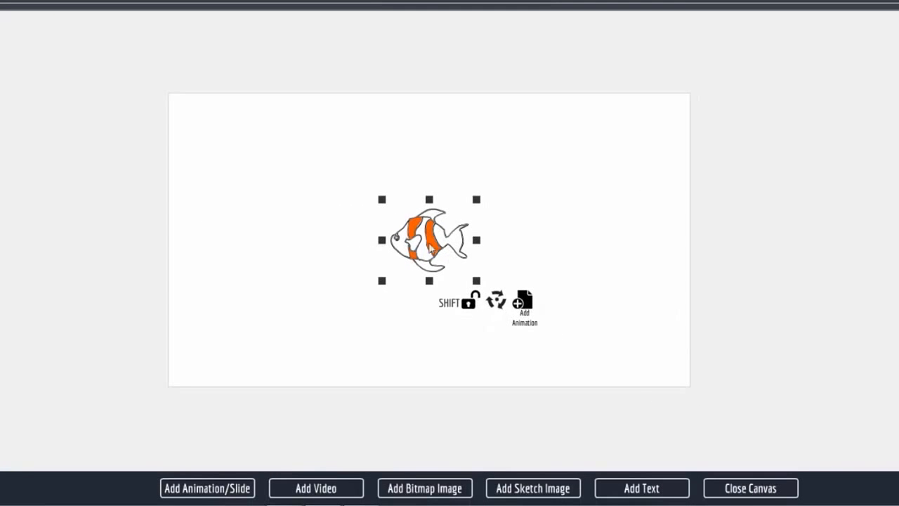
pyautogui.moveTo(430, 246); pyautogui.dragTo(441, 245)
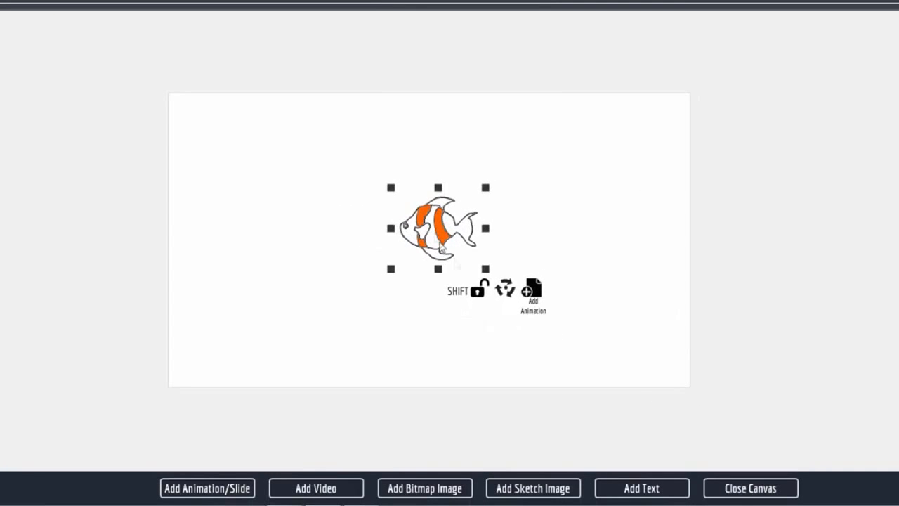
pyautogui.click(751, 488)
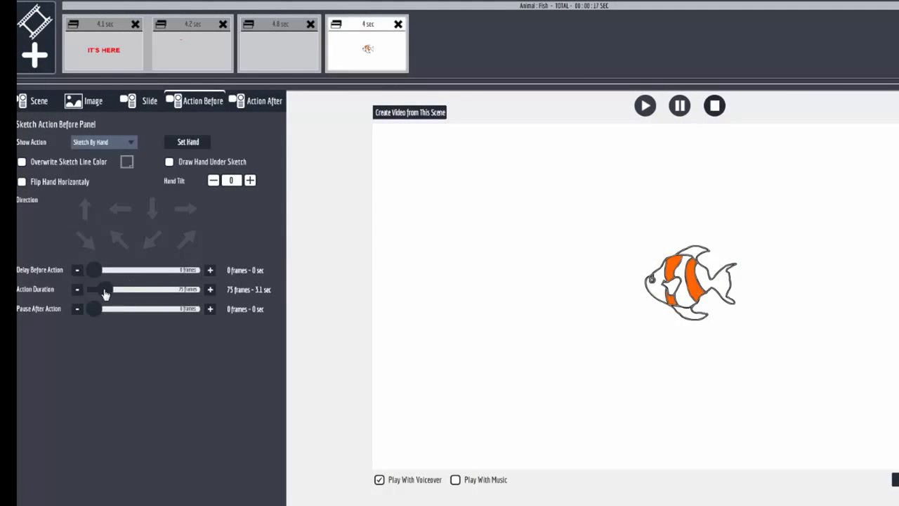
# Step: Set the fish's action before to Nothing and reduce its action duration to 1 frame
pyautogui.moveTo(104, 294); pyautogui.dragTo(93, 292)
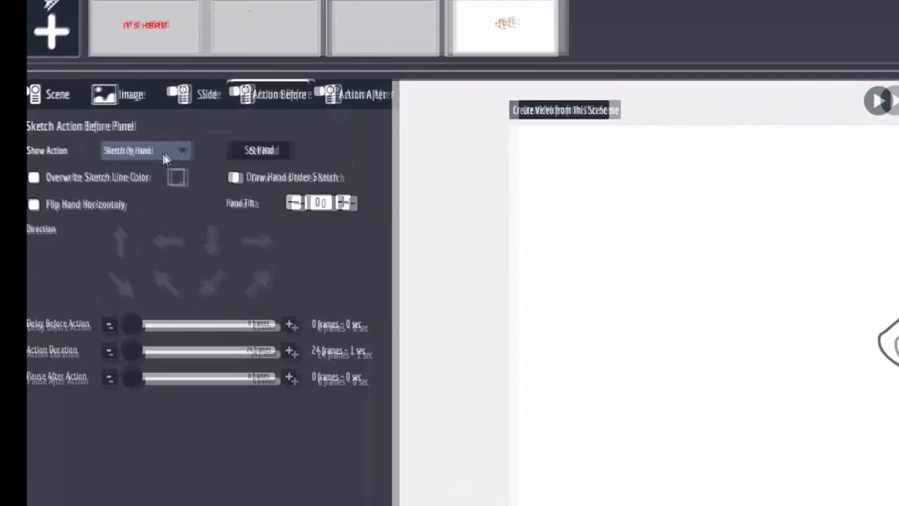
pyautogui.click(112, 142)
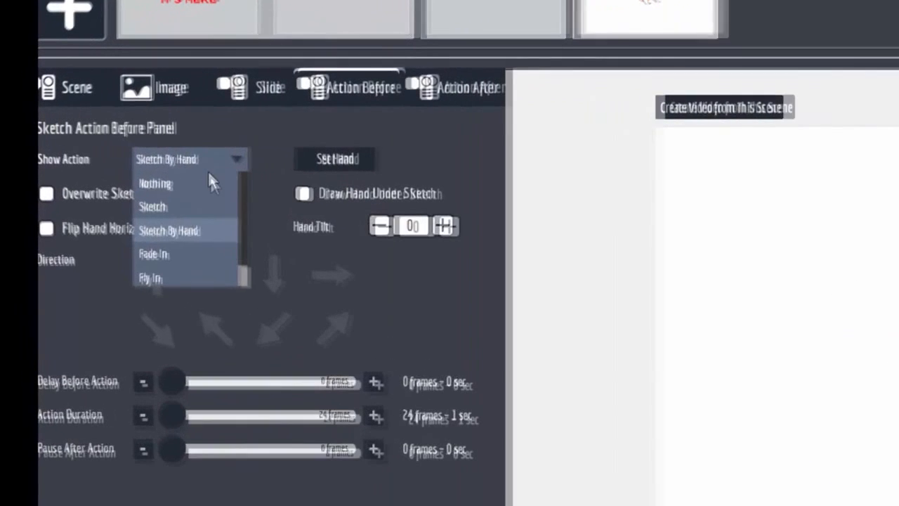
pyautogui.click(205, 183)
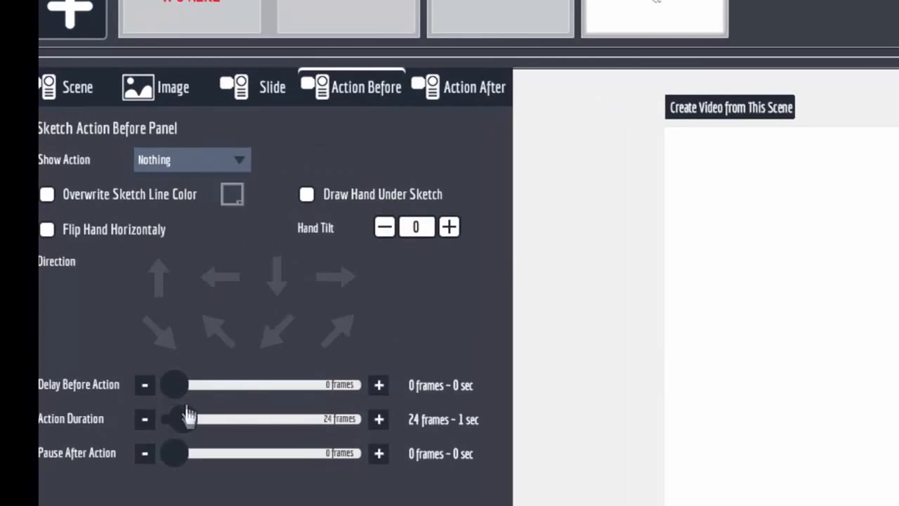
pyautogui.moveTo(188, 415); pyautogui.dragTo(147, 429)
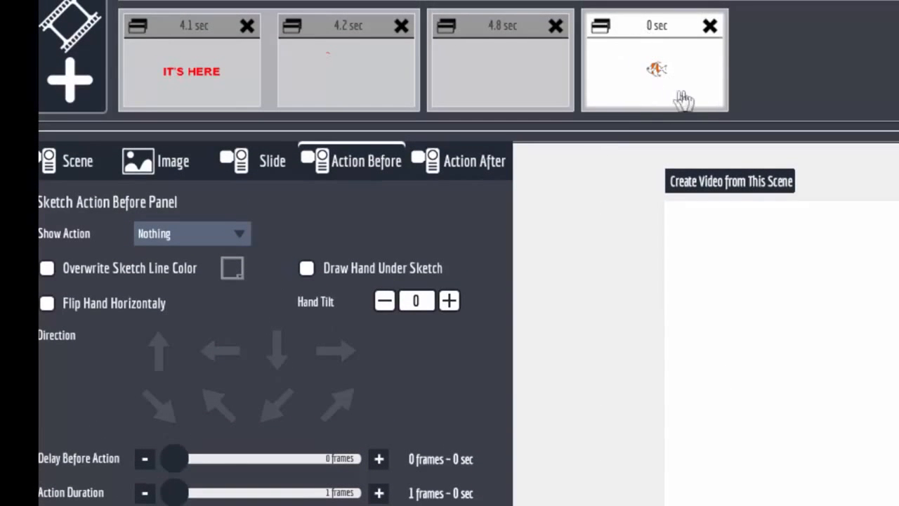
# Step: Set the video file _318 as the fish scene's background video
pyautogui.click(74, 166)
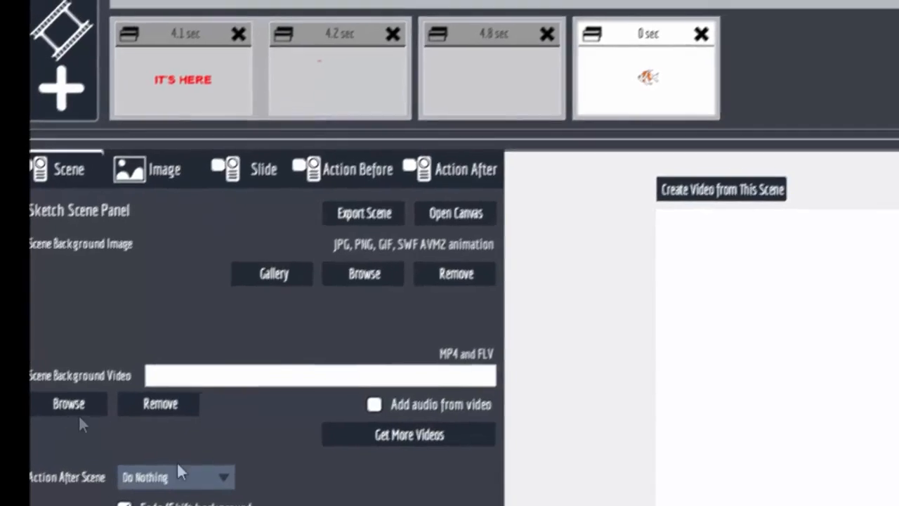
pyautogui.click(73, 403)
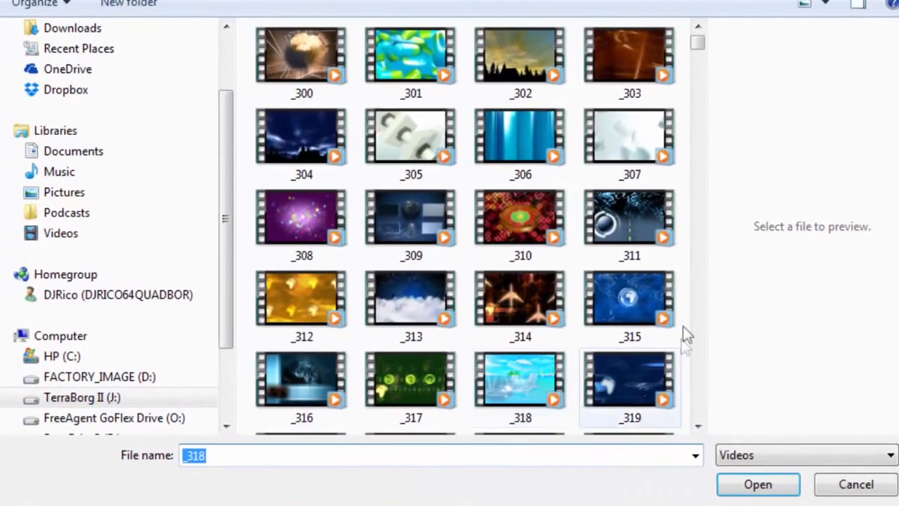
pyautogui.click(515, 386)
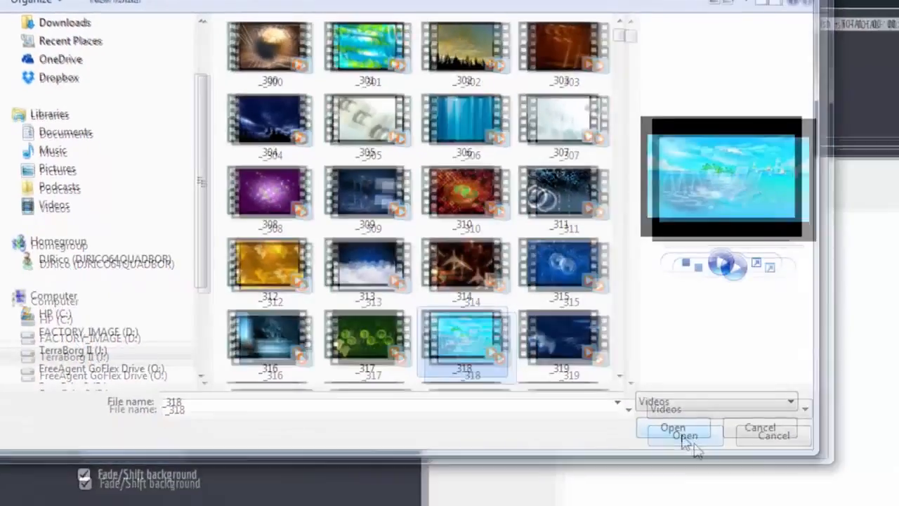
pyautogui.click(766, 491)
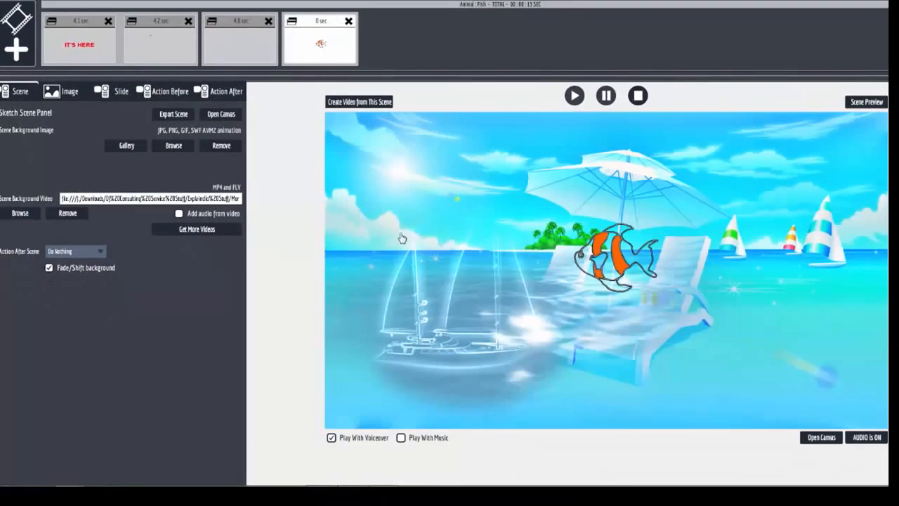
# Step: Reopen the fish scene's canvas, enlarge the fish with its proportions locked, and park it just outside the canvas's right edge
pyautogui.click(321, 29)
pyautogui.click(821, 437)
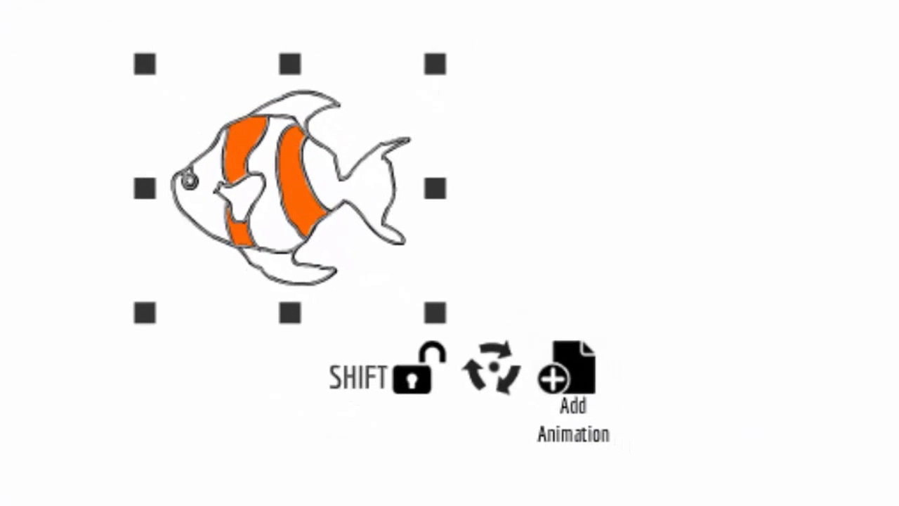
pyautogui.click(413, 380)
pyautogui.moveTo(432, 309)
pyautogui.mouseDown()
pyautogui.moveTo(455, 323)
pyautogui.moveTo(438, 310)
pyautogui.mouseUp()
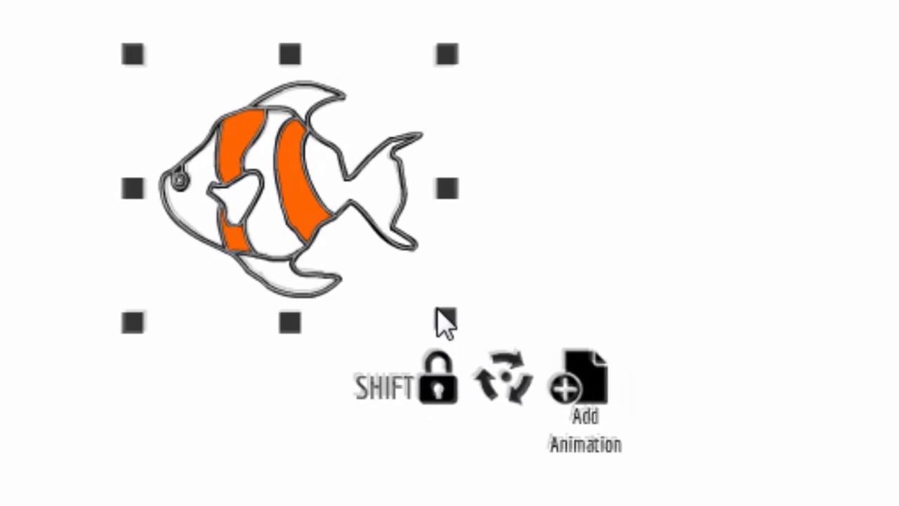
pyautogui.moveTo(500, 380)
pyautogui.mouseDown()
pyautogui.moveTo(498, 420)
pyautogui.moveTo(467, 416)
pyautogui.moveTo(488, 362)
pyautogui.moveTo(496, 378)
pyautogui.mouseUp()
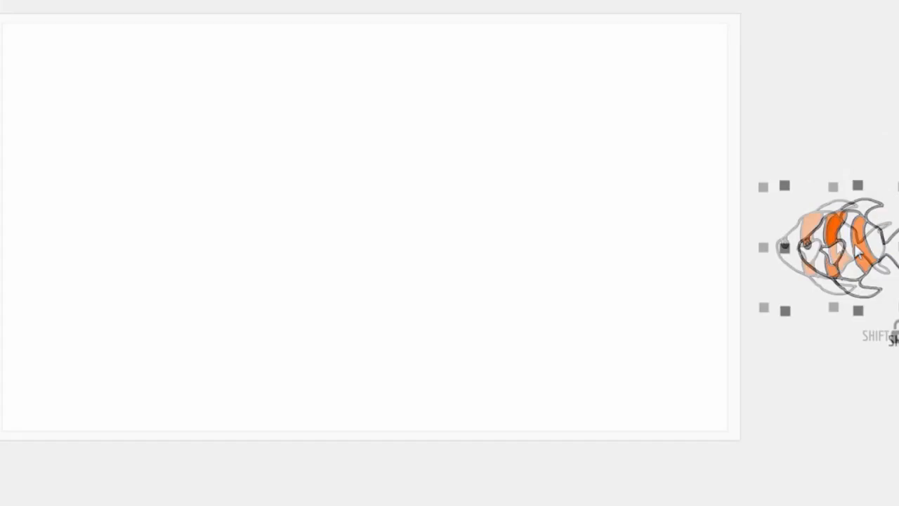
pyautogui.moveTo(859, 251); pyautogui.dragTo(857, 244)
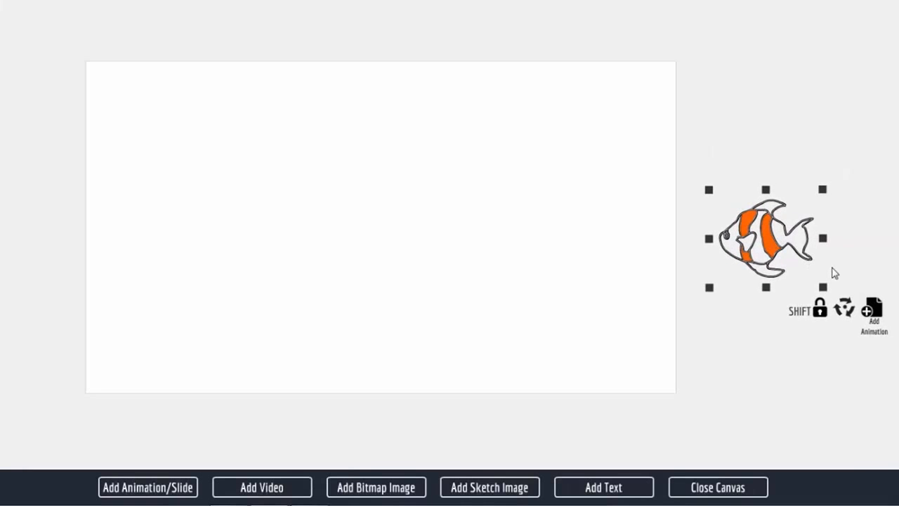
# Step: Add an animation to the fish with a 12-frame point inside the canvas's right part, tilted nose-down and slightly lowered
pyautogui.click(880, 316)
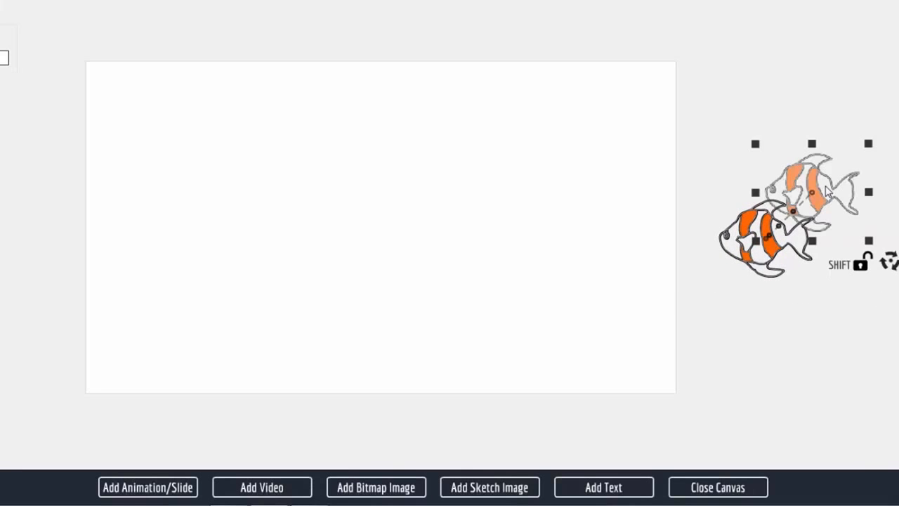
pyautogui.moveTo(827, 191); pyautogui.dragTo(550, 186)
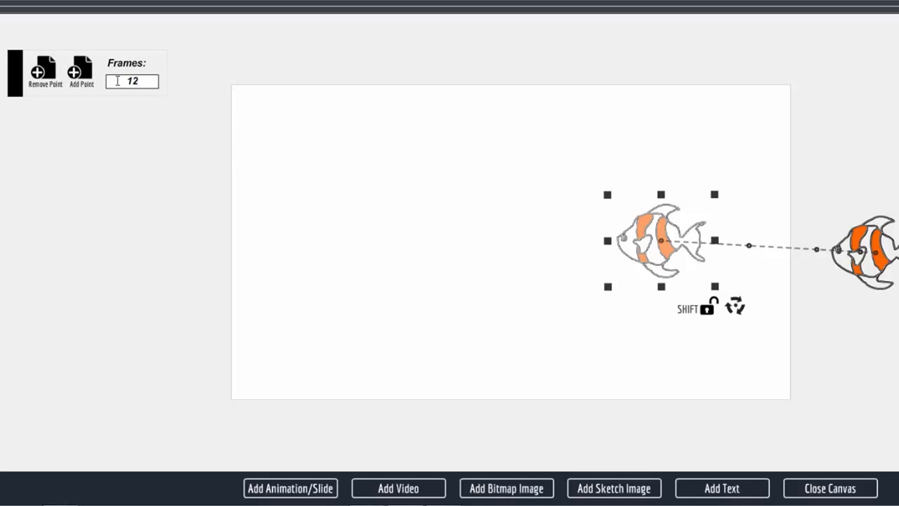
pyautogui.moveTo(657, 256); pyautogui.dragTo(661, 275)
pyautogui.moveTo(743, 330); pyautogui.dragTo(755, 307)
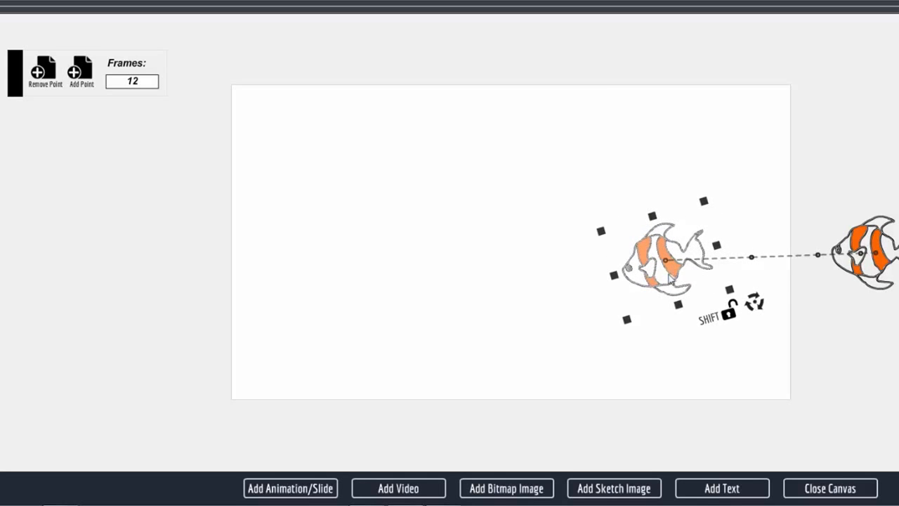
pyautogui.moveTo(670, 278); pyautogui.dragTo(668, 292)
# Step: Add a 12-frame path point near the canvas center, with the fish enlarged and tilted nose-up
pyautogui.click(83, 70)
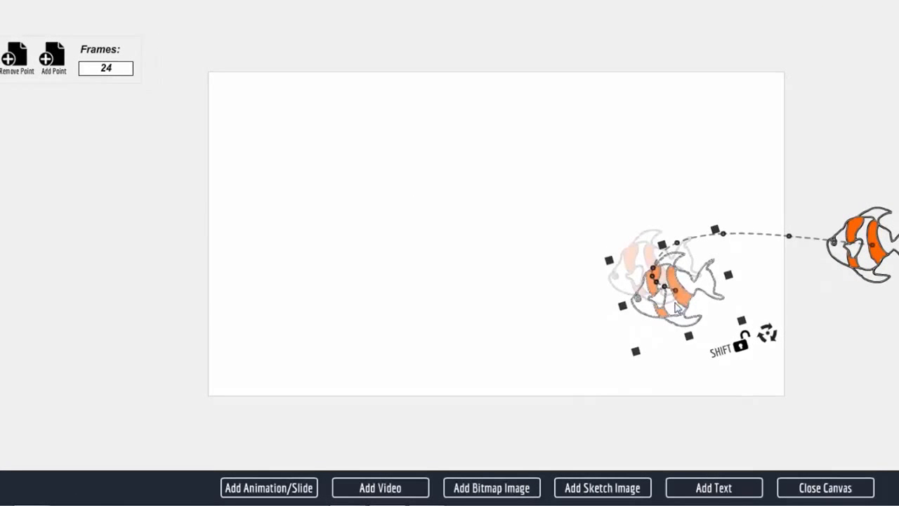
pyautogui.moveTo(676, 307); pyautogui.dragTo(462, 281)
pyautogui.moveTo(529, 296); pyautogui.dragTo(508, 339)
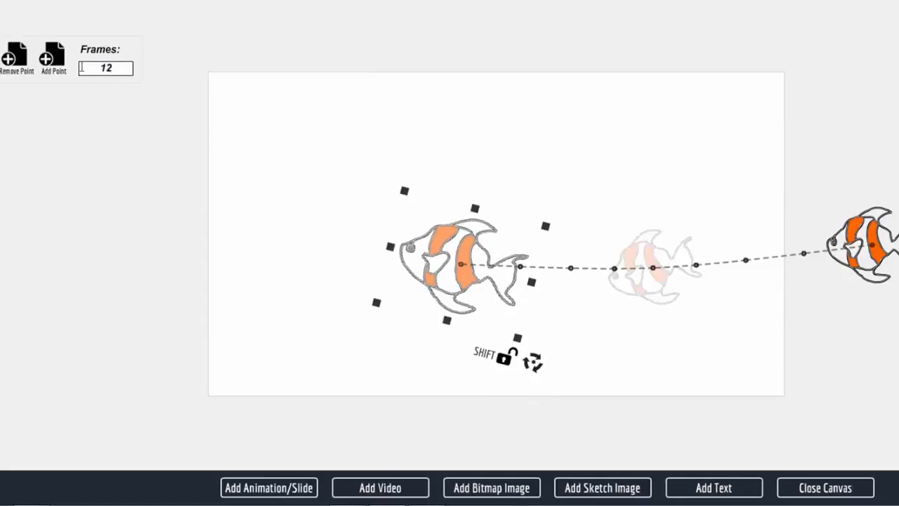
# Step: Add a path point near the canvas's left edge, with the fish much larger and tilted nose-down
pyautogui.click(55, 61)
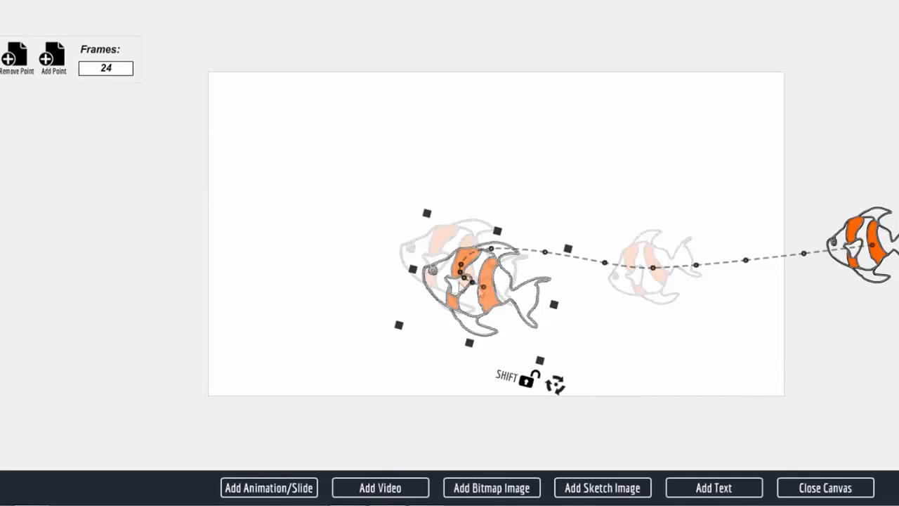
pyautogui.moveTo(500, 294); pyautogui.dragTo(363, 281)
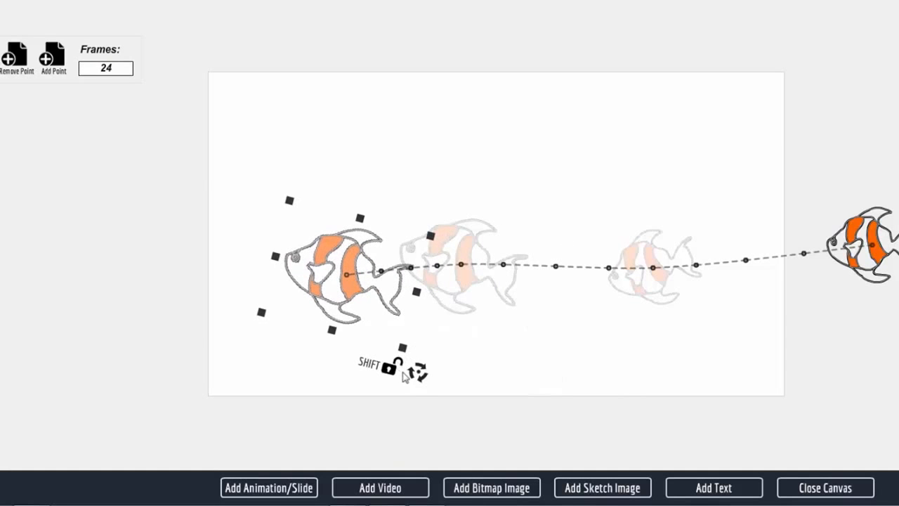
pyautogui.moveTo(422, 374); pyautogui.dragTo(476, 344)
pyautogui.moveTo(354, 281); pyautogui.dragTo(311, 303)
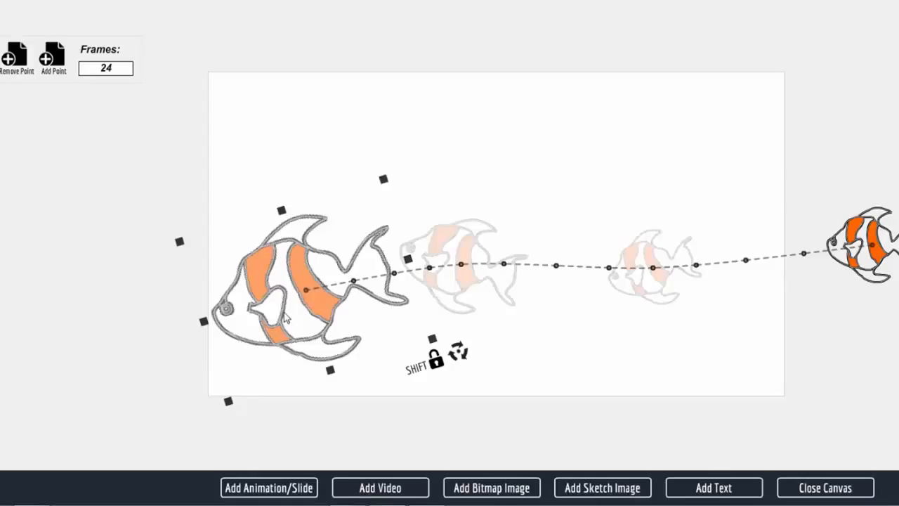
pyautogui.moveTo(286, 317); pyautogui.dragTo(289, 314)
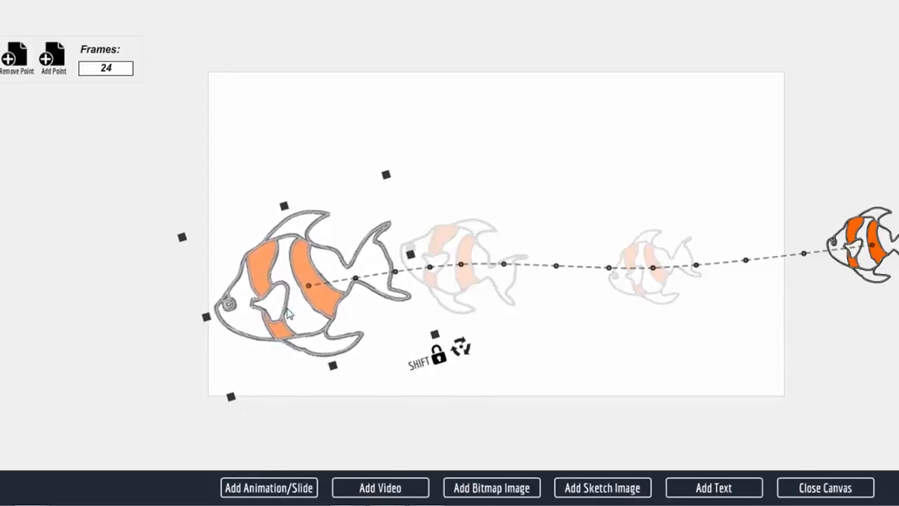
# Step: Add one path point directly over the large fish and another below it, with the fish smaller, facing right and tilted nose-down
pyautogui.click(58, 68)
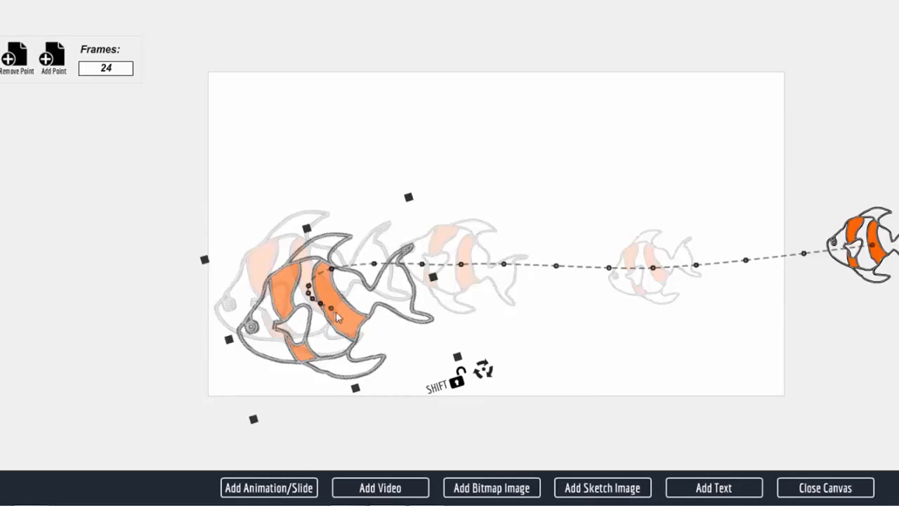
pyautogui.moveTo(355, 326); pyautogui.dragTo(334, 307)
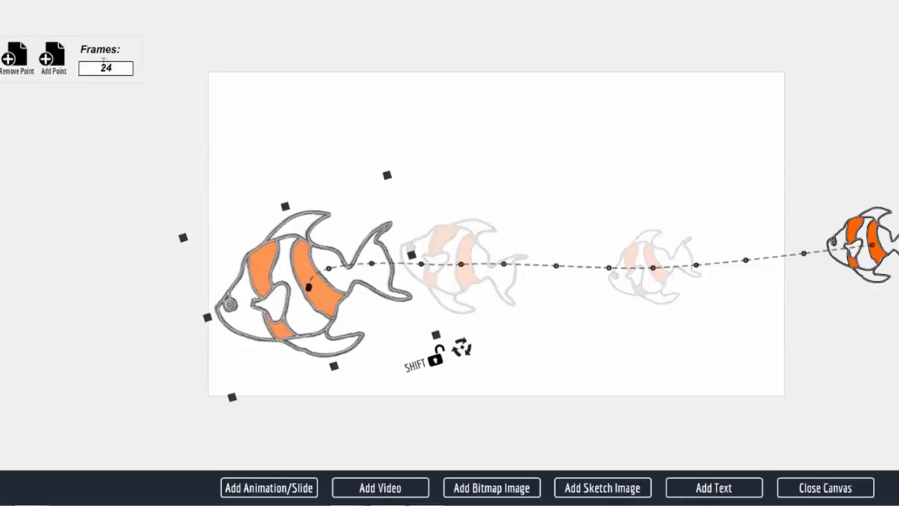
pyautogui.click(55, 62)
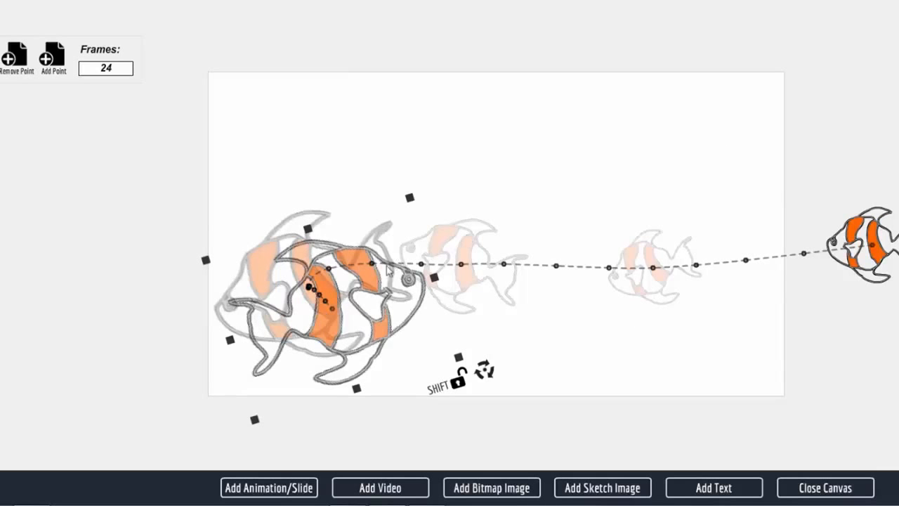
pyautogui.moveTo(485, 371); pyautogui.dragTo(411, 377)
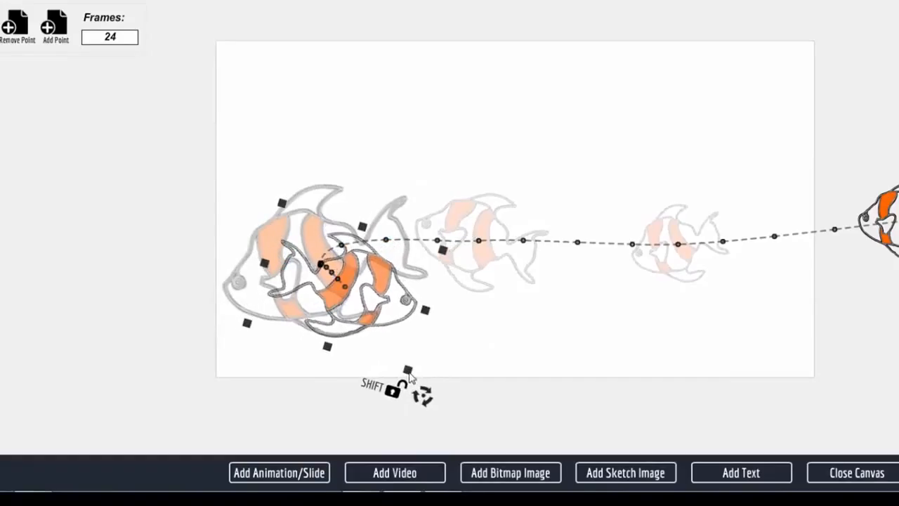
pyautogui.moveTo(386, 312); pyautogui.dragTo(437, 342)
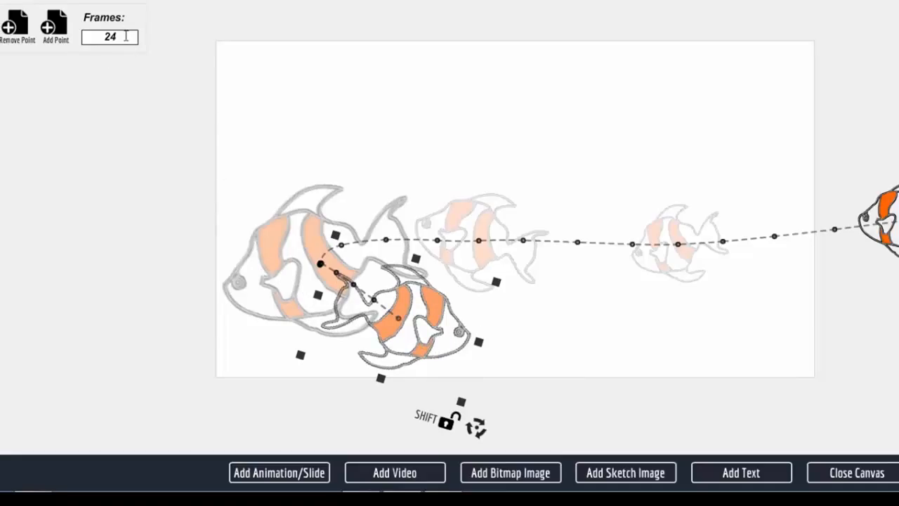
# Step: Add a path point farther right along the canvas's lower part, with the right-facing fish tilted nose-up
pyautogui.click(54, 28)
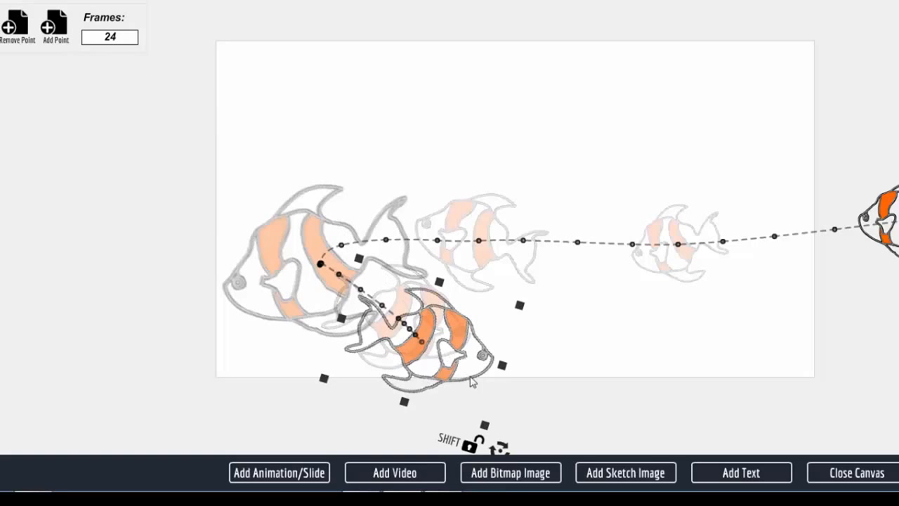
pyautogui.moveTo(464, 360); pyautogui.dragTo(602, 350)
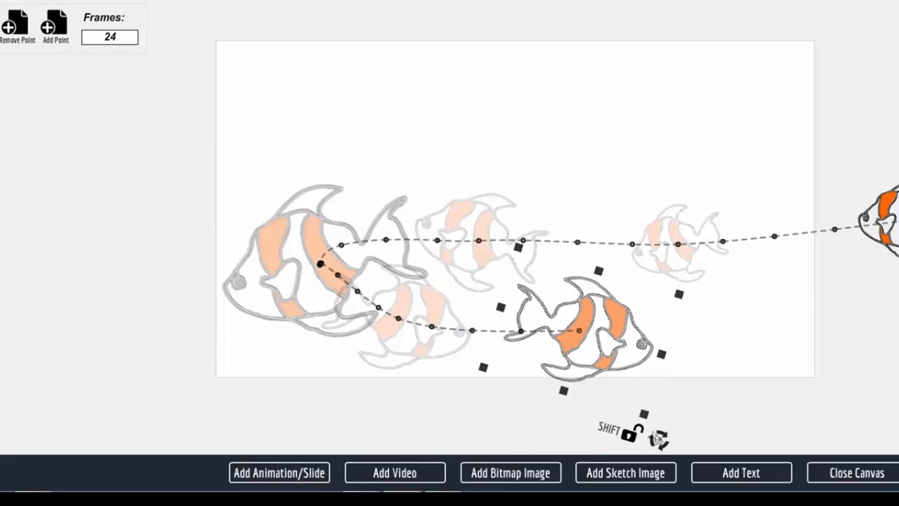
pyautogui.moveTo(658, 436); pyautogui.dragTo(667, 368)
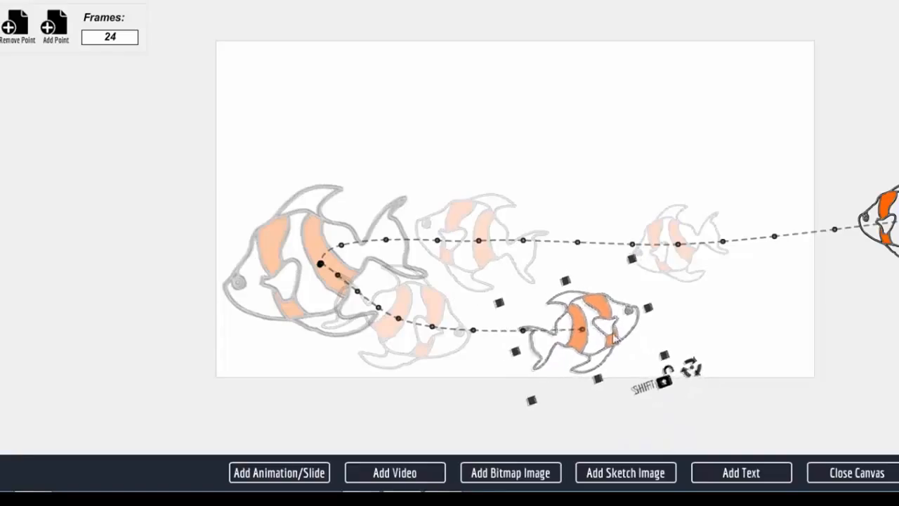
# Step: Nudge the current fish point right, then add a 12-frame path point at the canvas's lower-right corner with the fish tilted nose-down
pyautogui.moveTo(612, 337); pyautogui.dragTo(624, 335)
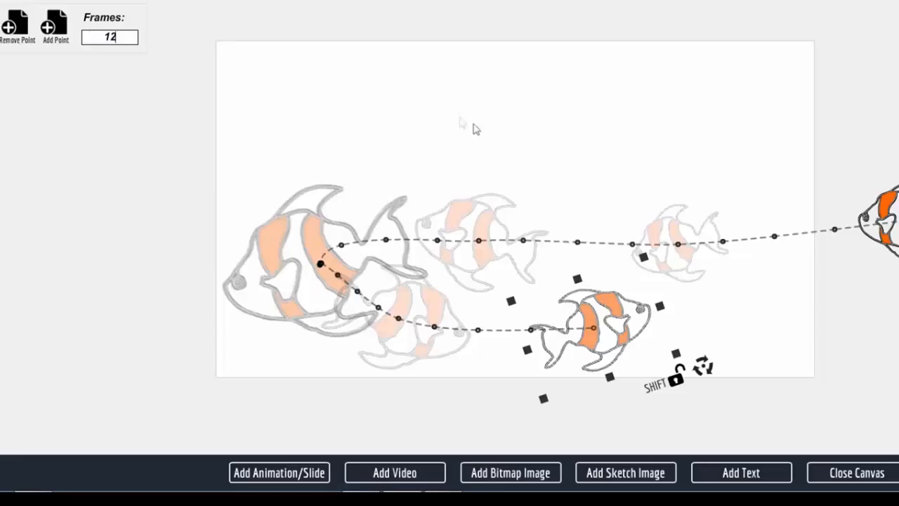
pyautogui.click(55, 29)
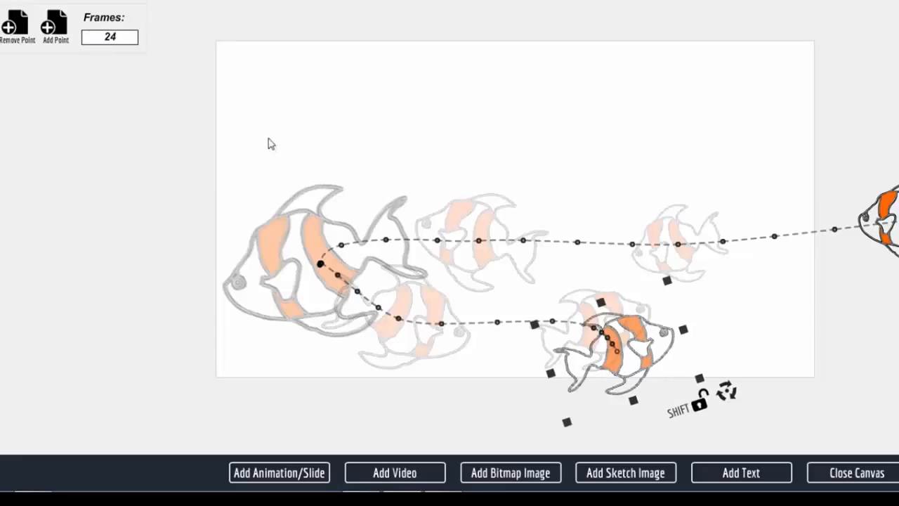
pyautogui.moveTo(606, 339); pyautogui.dragTo(788, 332)
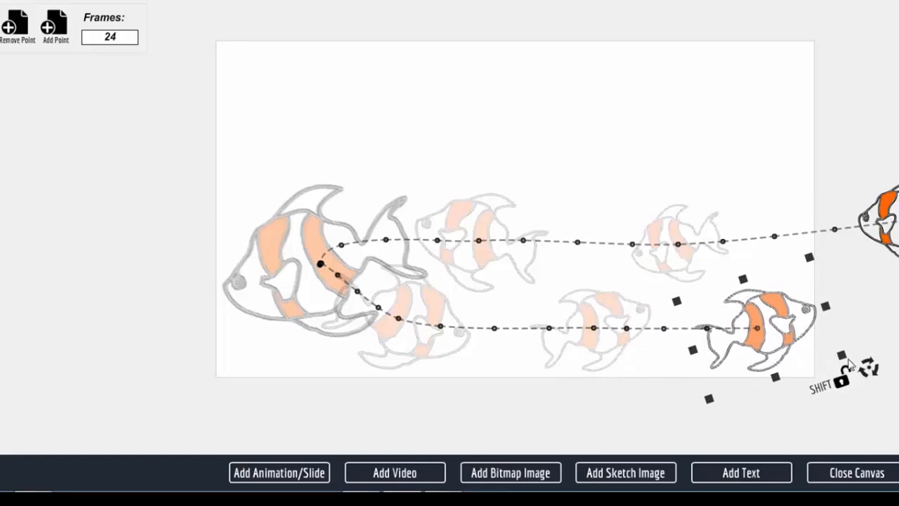
pyautogui.moveTo(871, 385); pyautogui.dragTo(821, 397)
pyautogui.moveTo(785, 342); pyautogui.dragTo(828, 366)
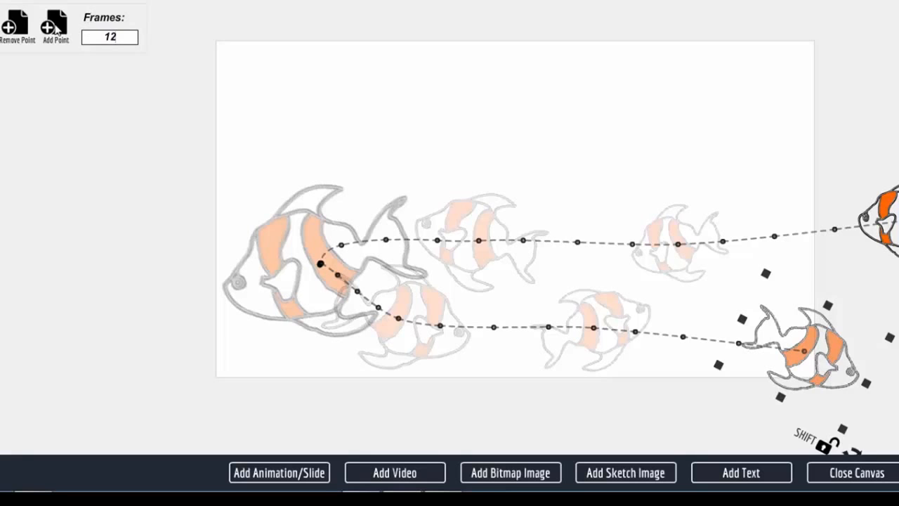
pyautogui.click(56, 29)
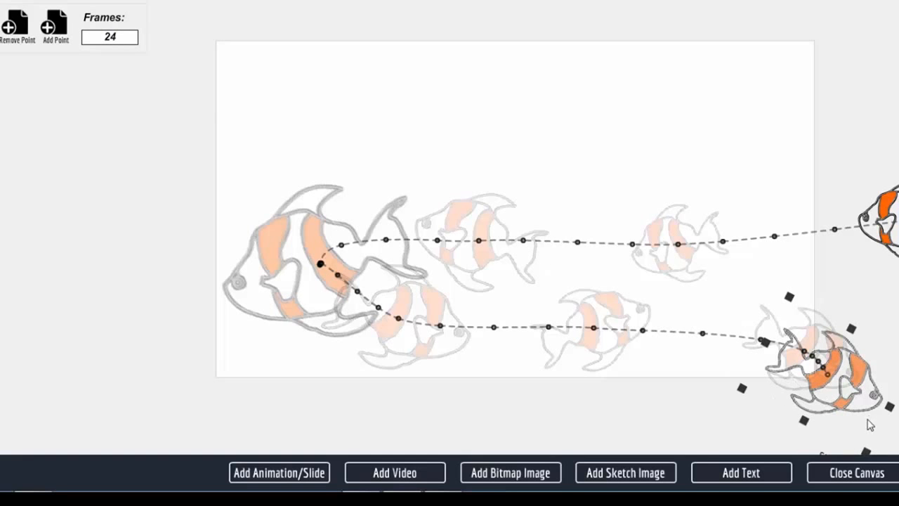
pyautogui.moveTo(846, 396); pyautogui.dragTo(746, 318)
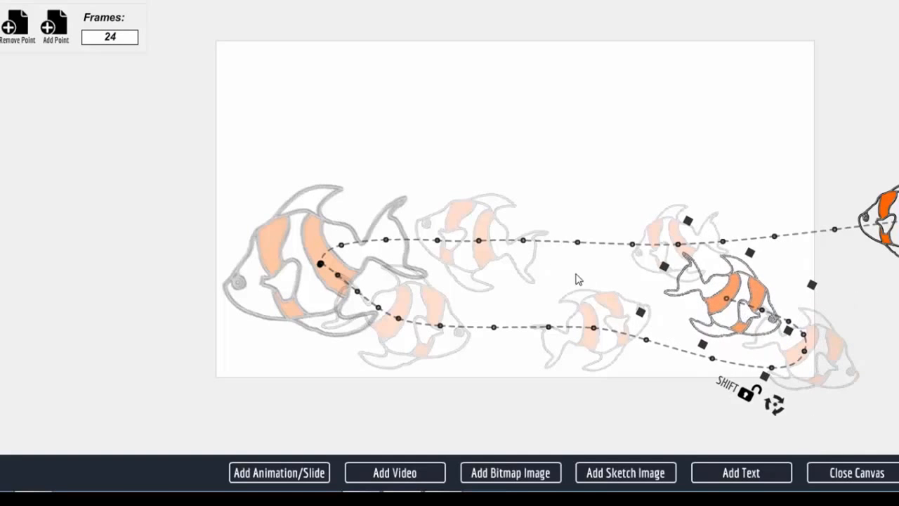
pyautogui.click(13, 28)
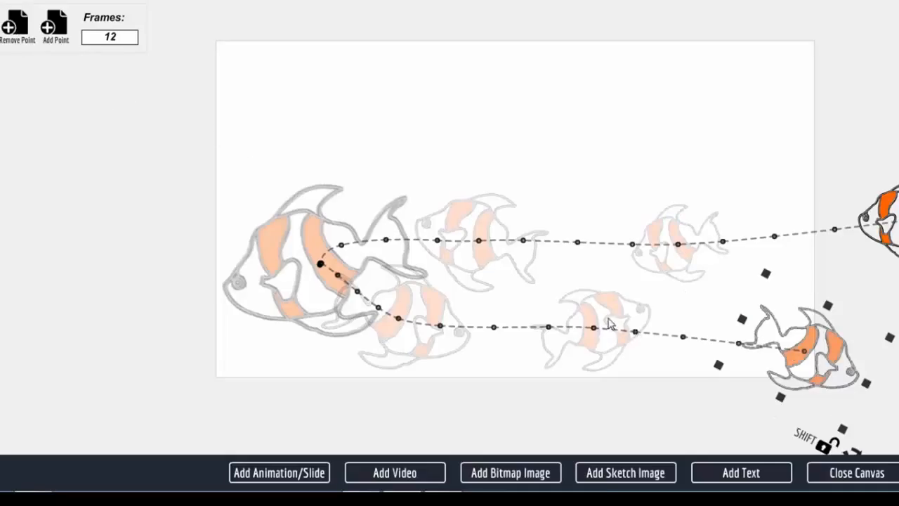
# Step: Shift the last two lower path points slightly right, add a 10-frame exit point beyond the canvas's right edge and close the canvas
pyautogui.moveTo(610, 320); pyautogui.dragTo(650, 321)
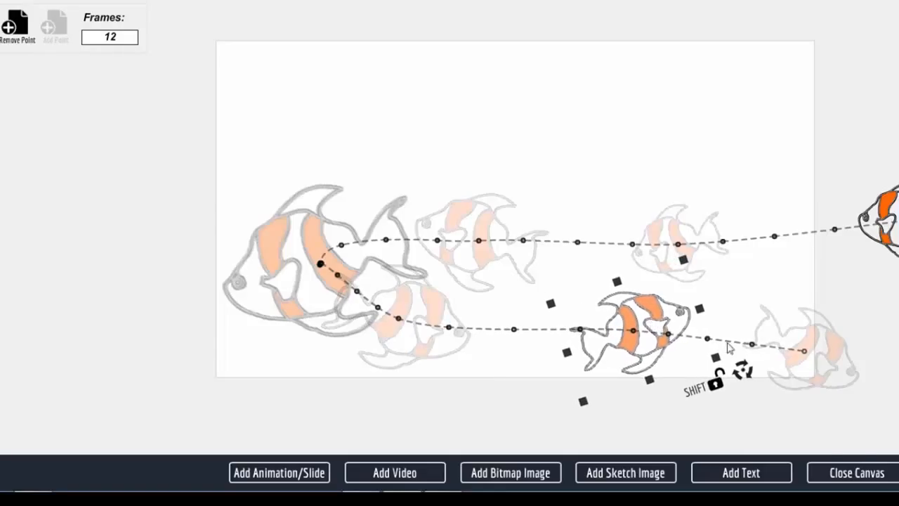
pyautogui.moveTo(804, 354); pyautogui.dragTo(828, 352)
pyautogui.click(59, 27)
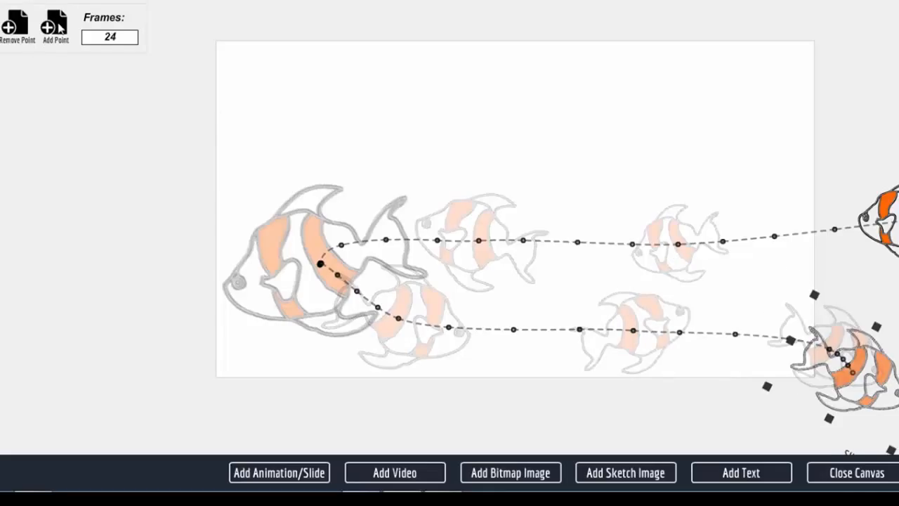
pyautogui.moveTo(858, 373); pyautogui.dragTo(898, 348)
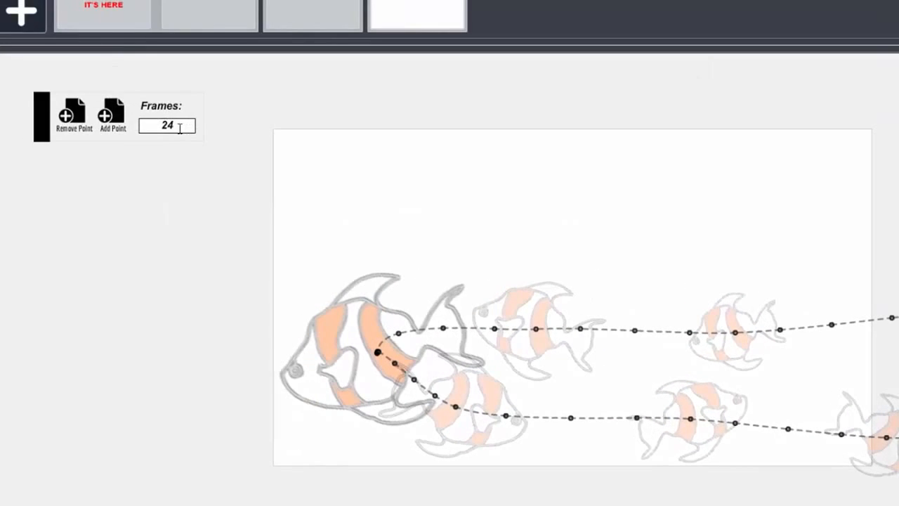
pyautogui.moveTo(179, 128); pyautogui.dragTo(153, 124)
pyautogui.write('10')
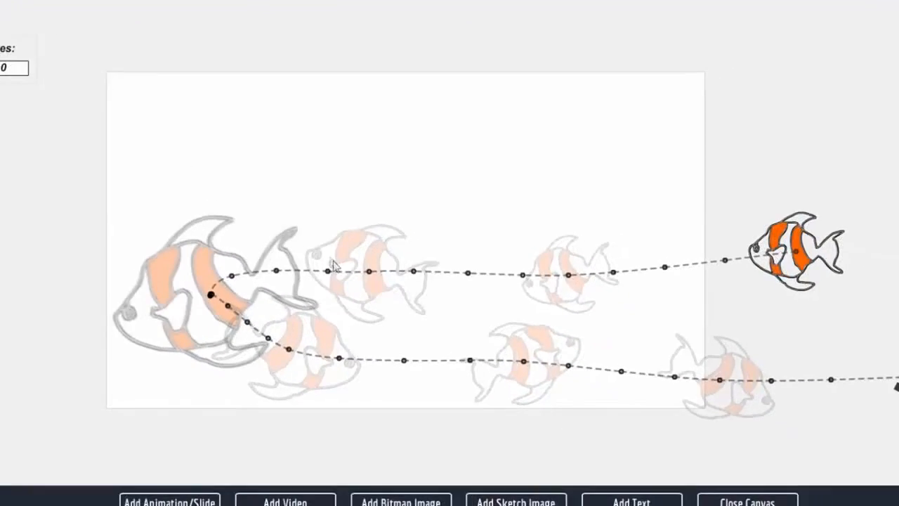
pyautogui.click(767, 502)
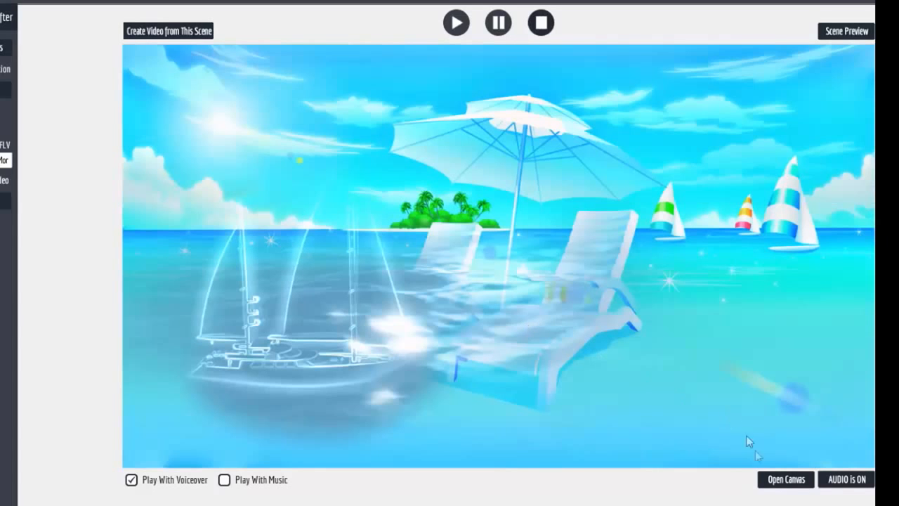
# Step: Reopen the canvas, insert the clock sketch image from the Personal Library and place it just above the canvas
pyautogui.click(795, 487)
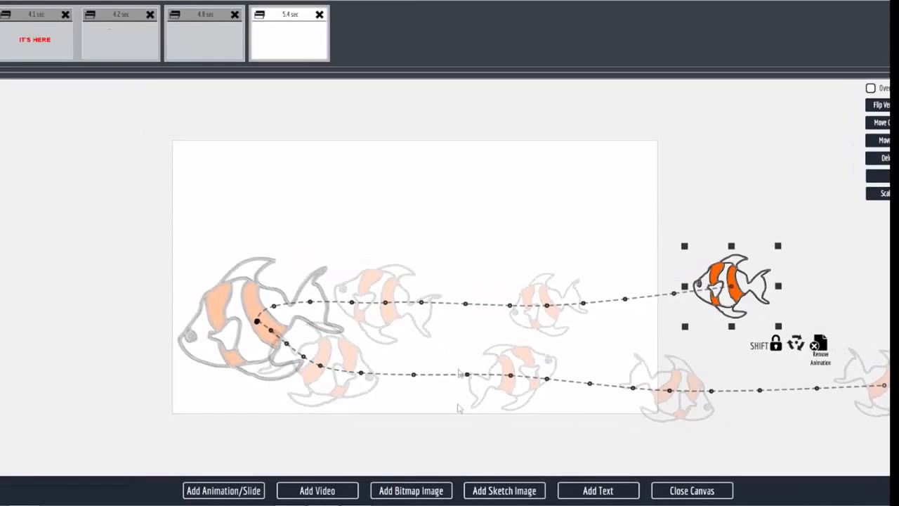
pyautogui.click(519, 491)
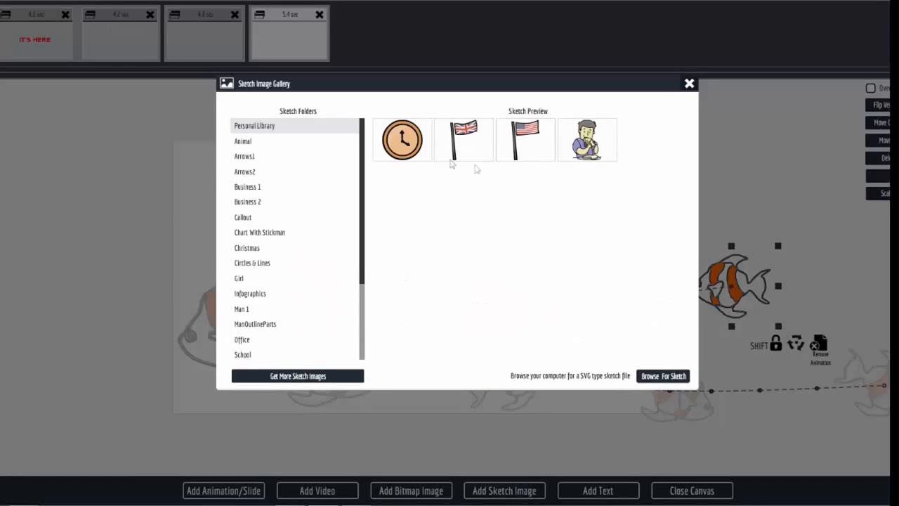
pyautogui.click(401, 145)
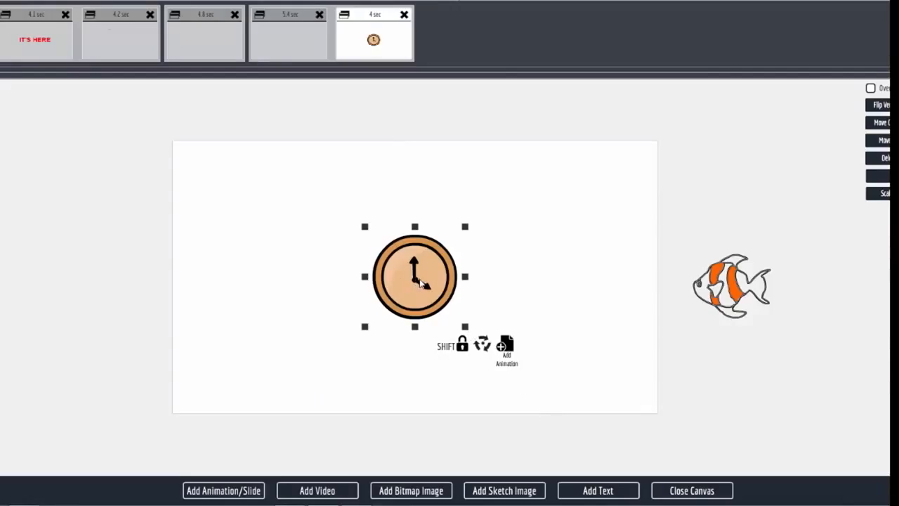
pyautogui.moveTo(418, 286); pyautogui.dragTo(409, 122)
pyautogui.scroll(-5, 573, 246)
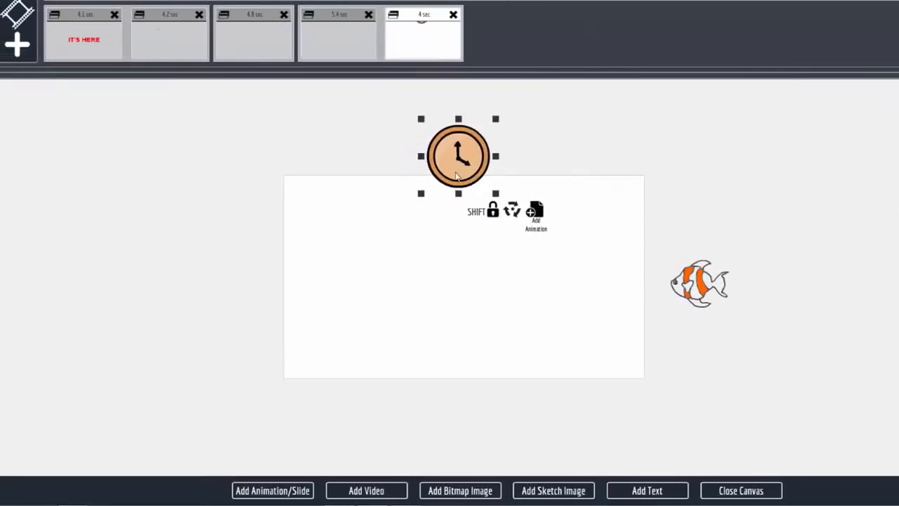
pyautogui.moveTo(456, 176); pyautogui.dragTo(457, 138)
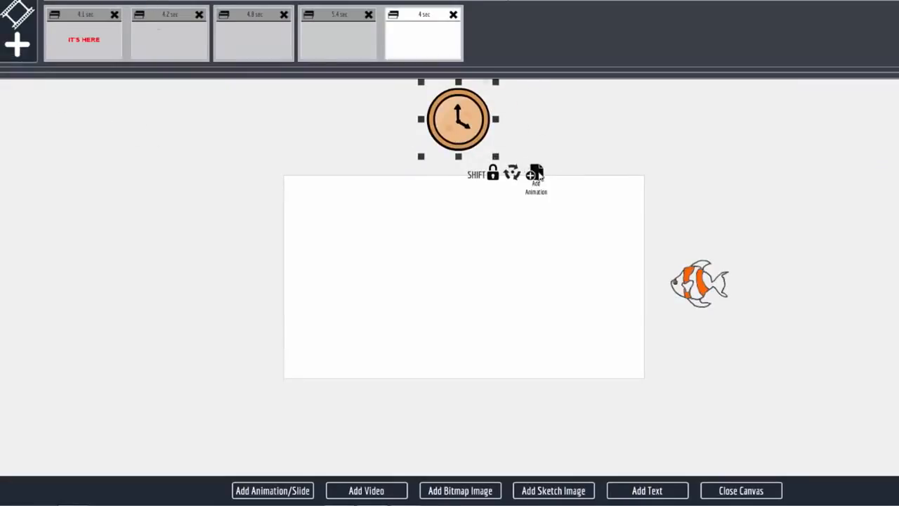
# Step: Add an animation to the clock with a 10-frame point at the canvas center, enlarging it to nearly the canvas's height
pyautogui.click(536, 174)
pyautogui.moveTo(485, 107); pyautogui.dragTo(456, 283)
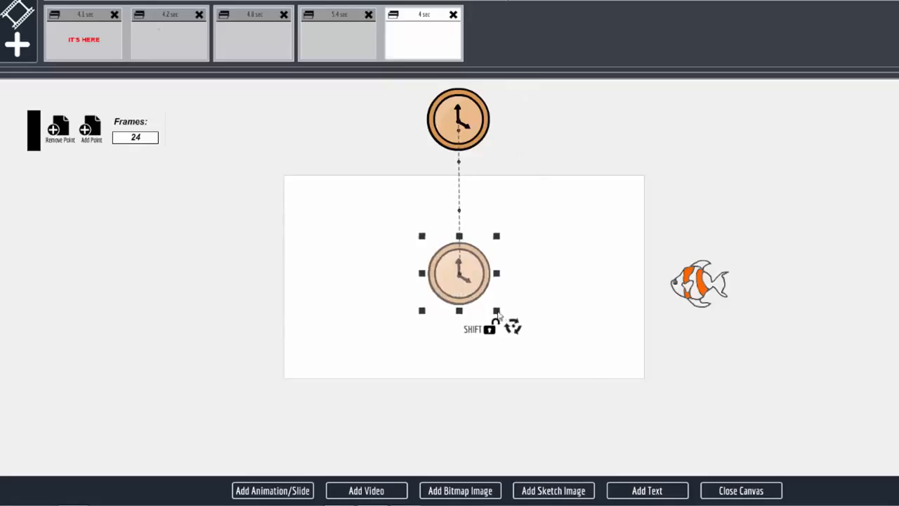
pyautogui.moveTo(496, 313); pyautogui.dragTo(575, 370)
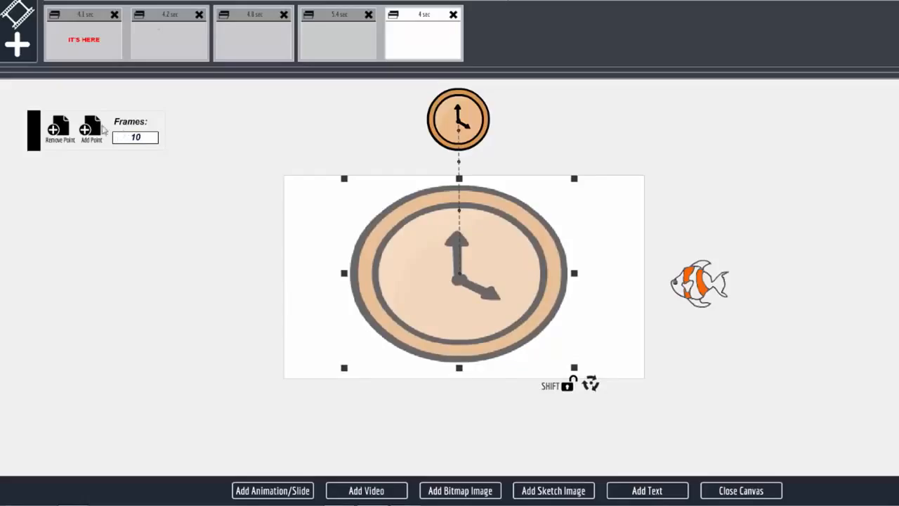
# Step: Add a path point in the canvas's upper-left corner, with the clock shrunk proportionally to a small size
pyautogui.click(105, 131)
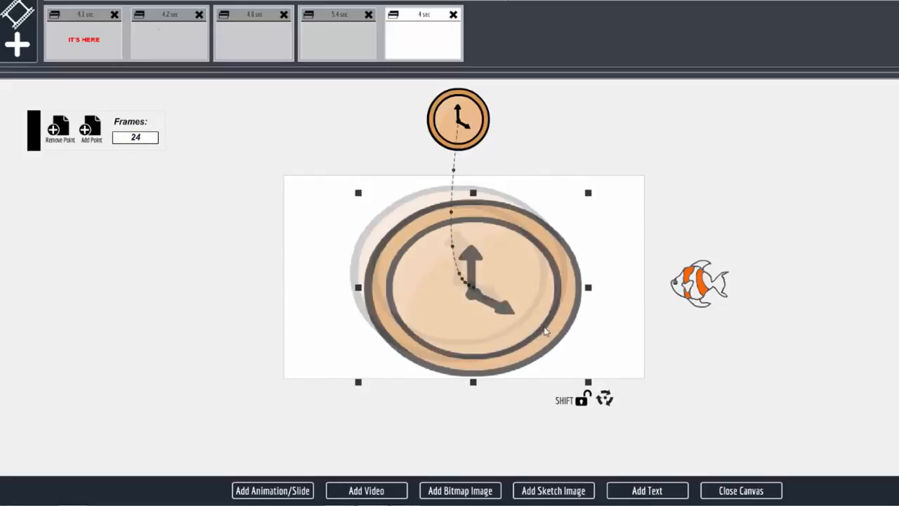
pyautogui.moveTo(546, 330); pyautogui.dragTo(484, 312)
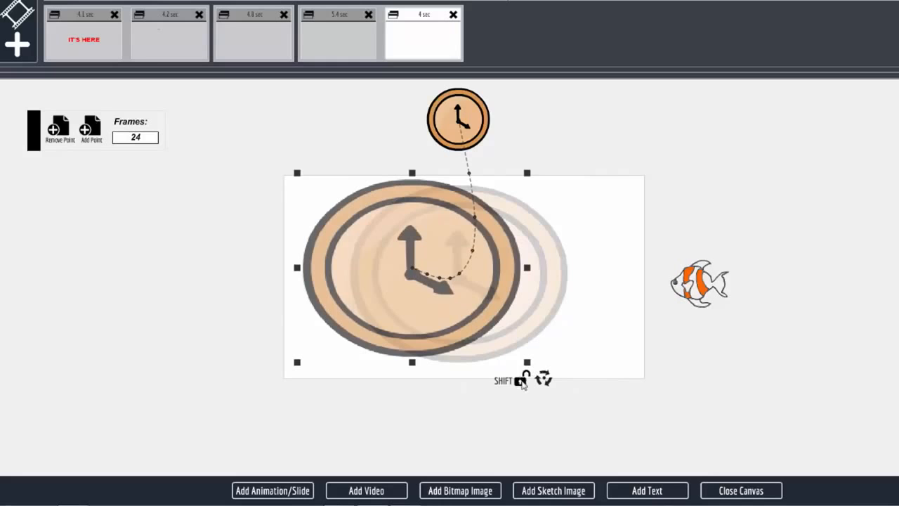
pyautogui.click(523, 382)
pyautogui.moveTo(529, 366); pyautogui.dragTo(448, 317)
pyautogui.moveTo(416, 279); pyautogui.dragTo(313, 212)
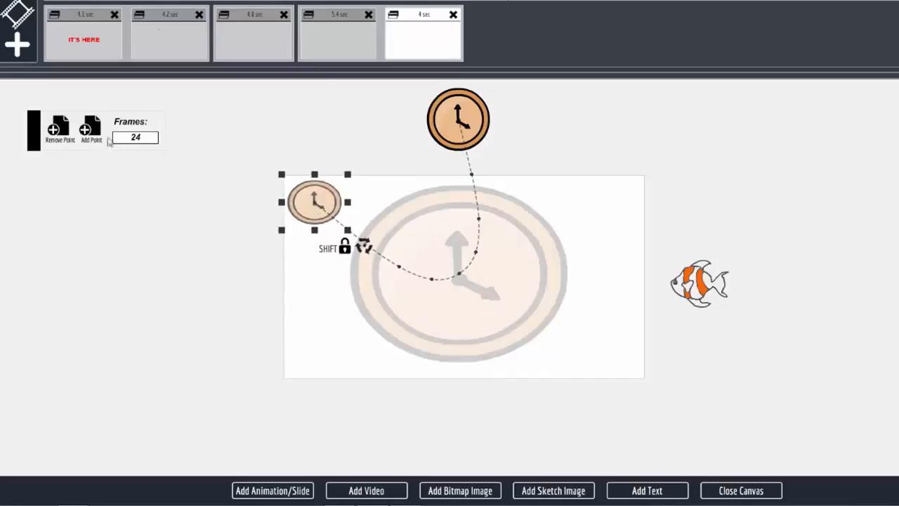
# Step: Add a horizontally flipped point over the small clock and an enlarged one in the canvas's lower-right part, then close the canvas
pyautogui.click(91, 133)
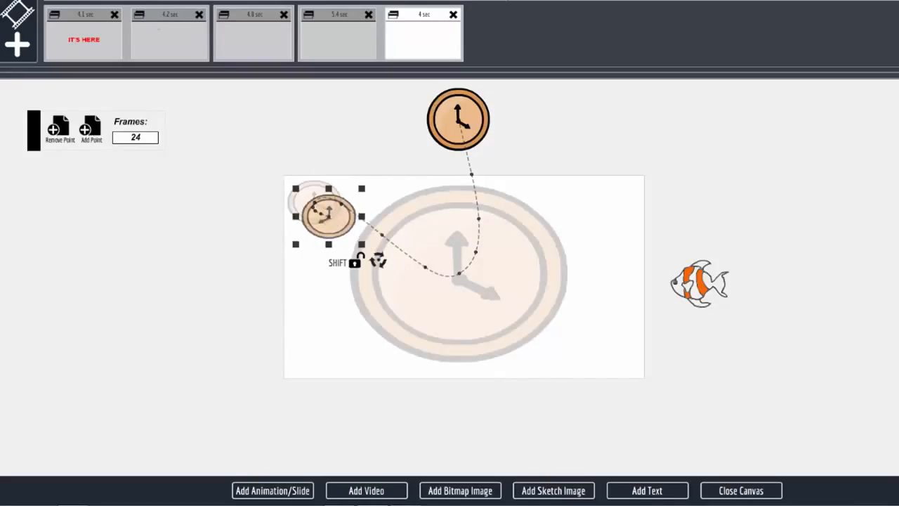
pyautogui.moveTo(342, 223); pyautogui.dragTo(326, 211)
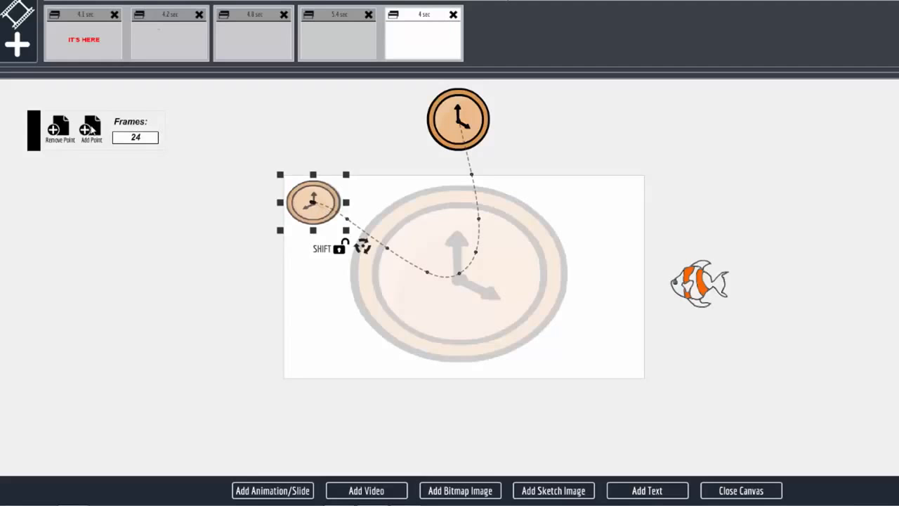
pyautogui.click(92, 130)
pyautogui.moveTo(344, 230); pyautogui.dragTo(607, 347)
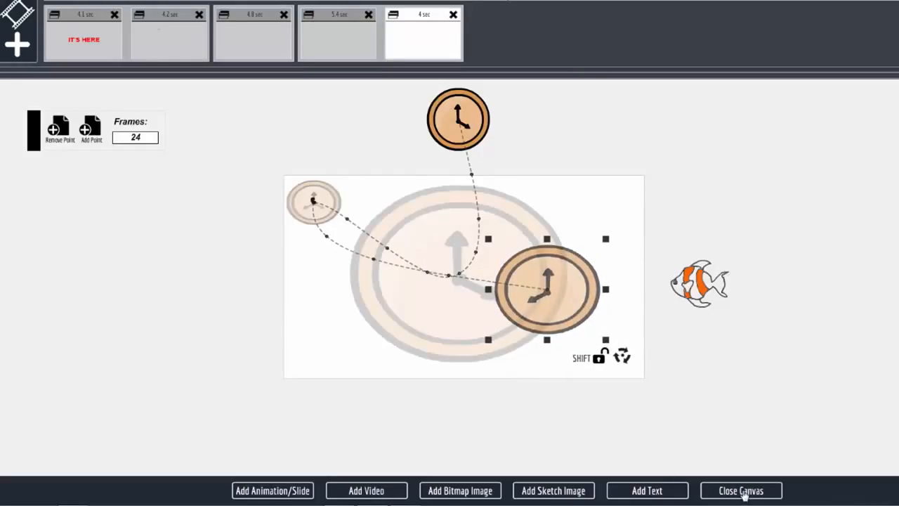
pyautogui.click(742, 490)
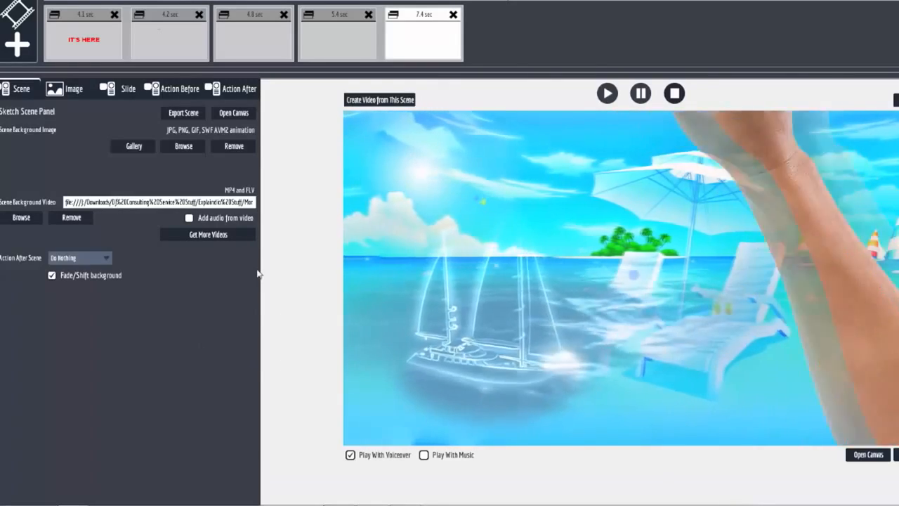
# Step: Set the clock's action before to Nothing and reduce its action duration to the minimum
pyautogui.click(177, 88)
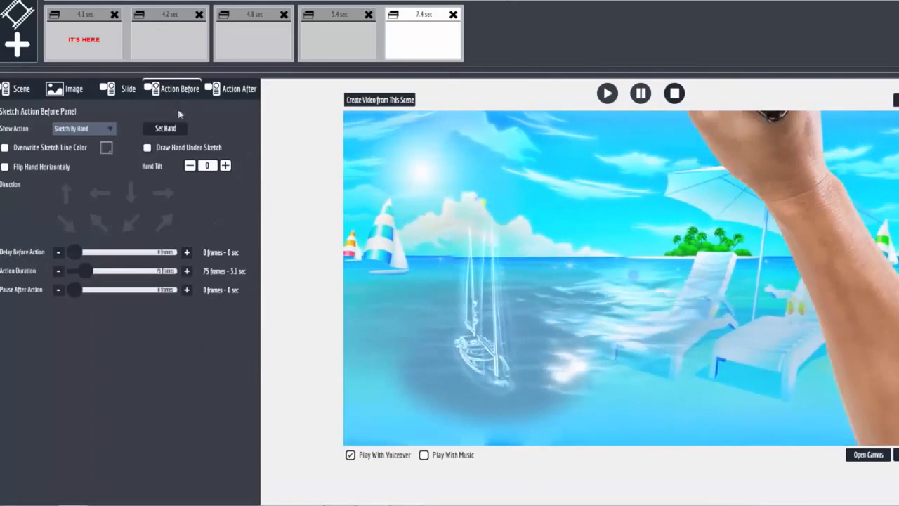
pyautogui.click(82, 130)
pyautogui.click(82, 145)
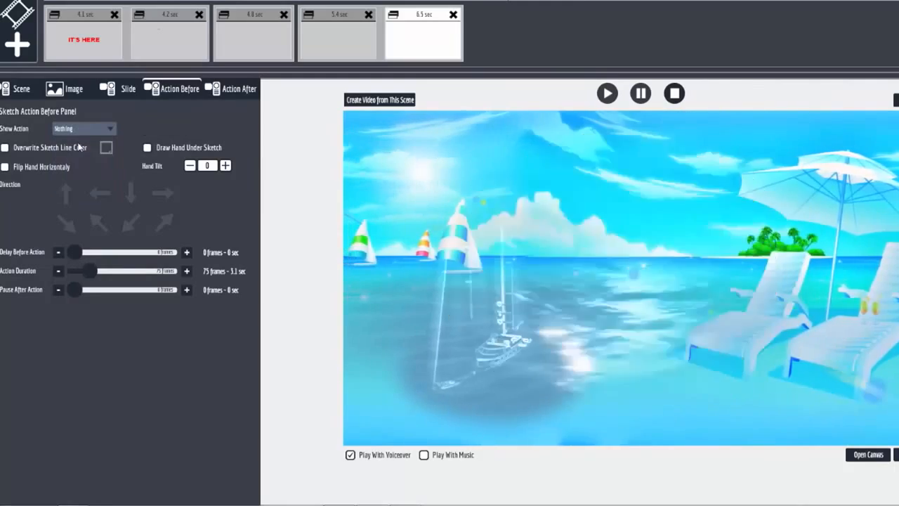
pyautogui.click(58, 272)
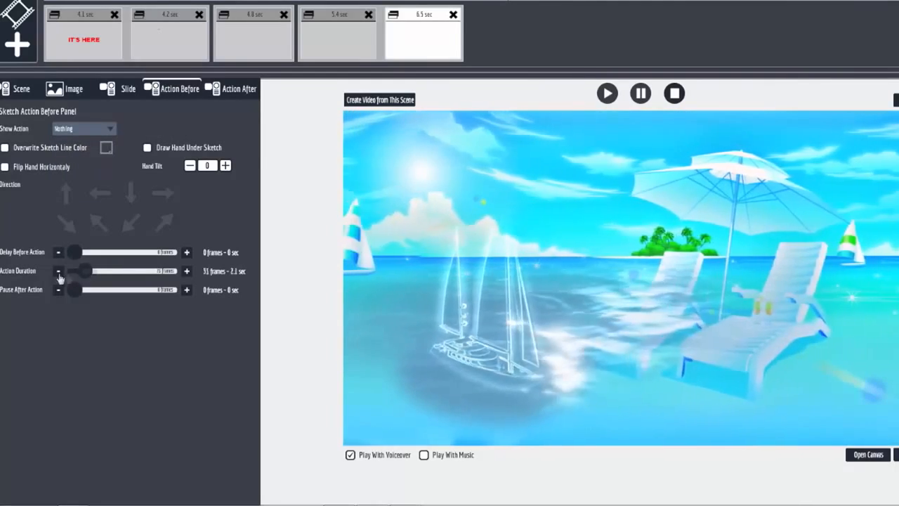
pyautogui.click(59, 274)
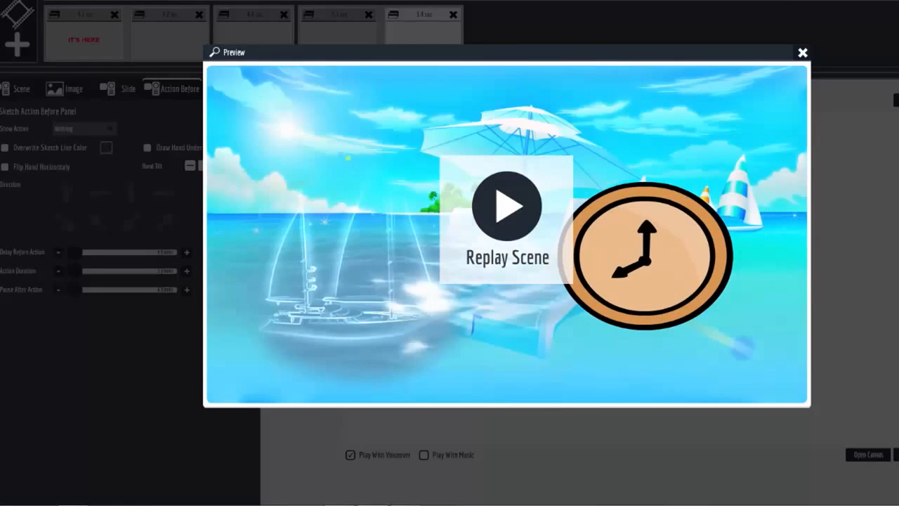
# Step: Replay the clock scene in the preview to check its path animation, then close the preview
pyautogui.click(507, 210)
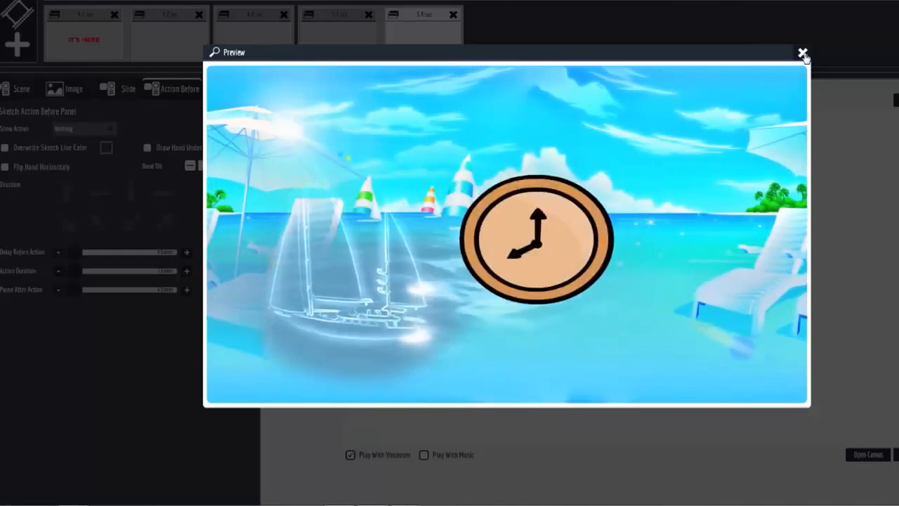
pyautogui.click(803, 54)
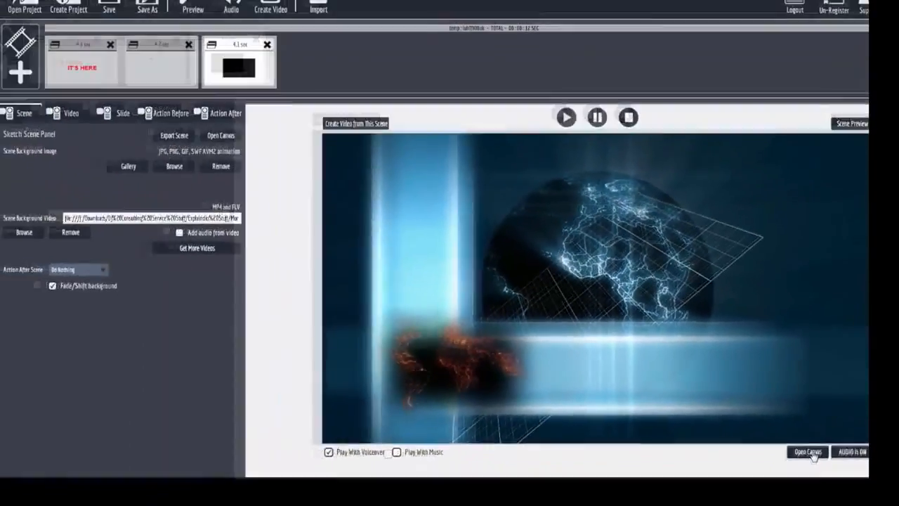
# Step: Examine the canvas of the scene with the globe background video, then return to its scene settings
pyautogui.click(776, 503)
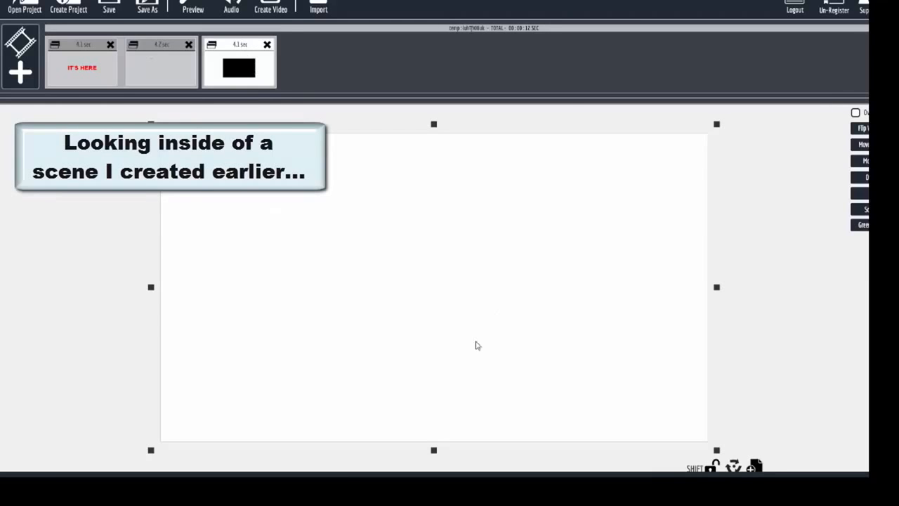
pyautogui.click(601, 487)
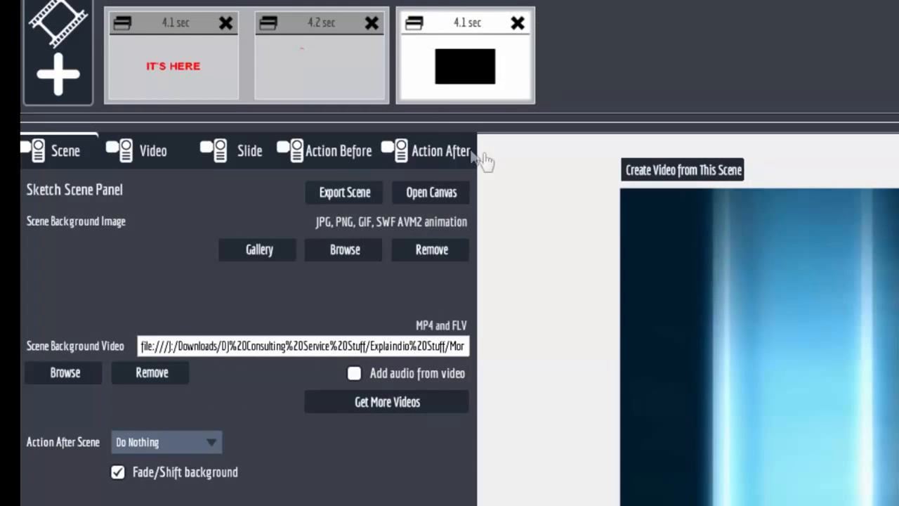
# Step: Create a new sketch scene and load the Boom Blast 04 video for import to its canvas
pyautogui.click(42, 80)
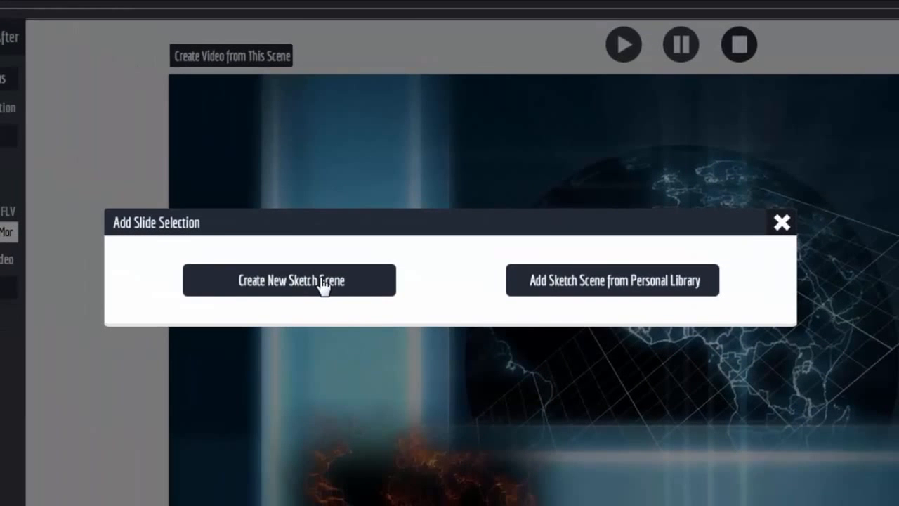
pyautogui.click(292, 285)
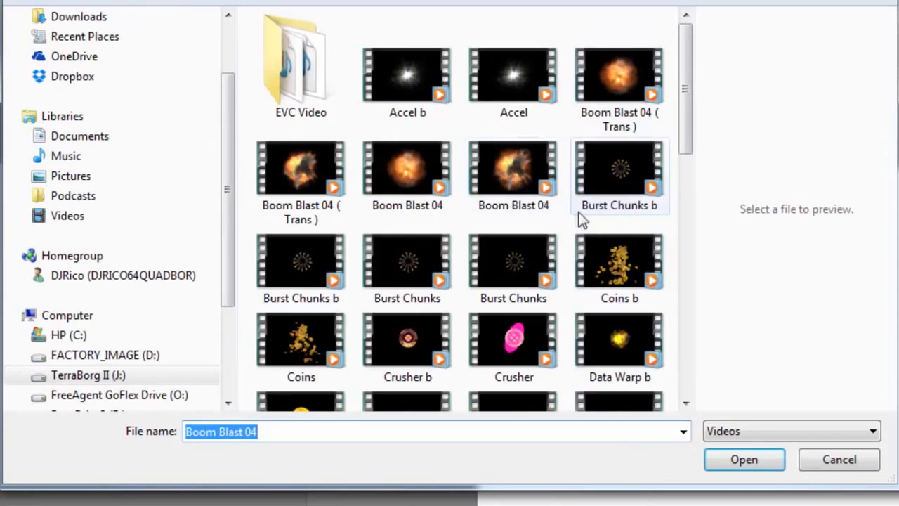
pyautogui.click(523, 157)
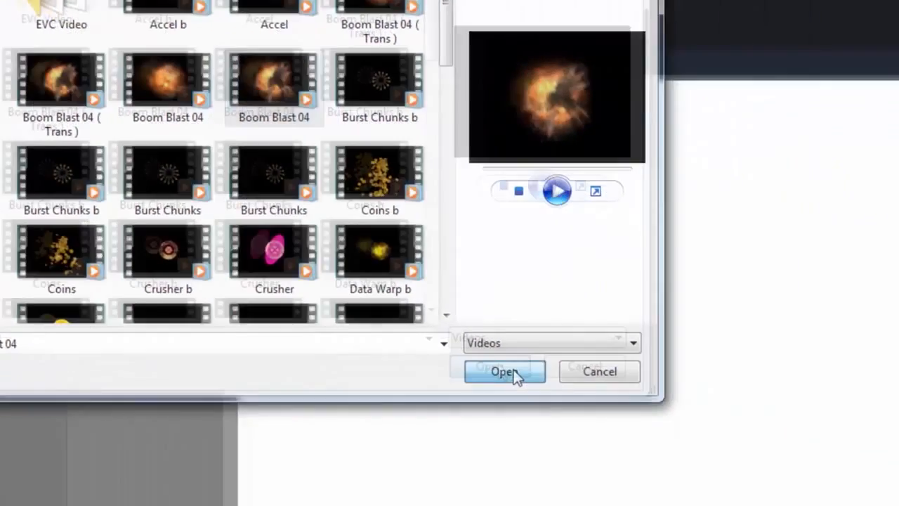
pyautogui.click(739, 458)
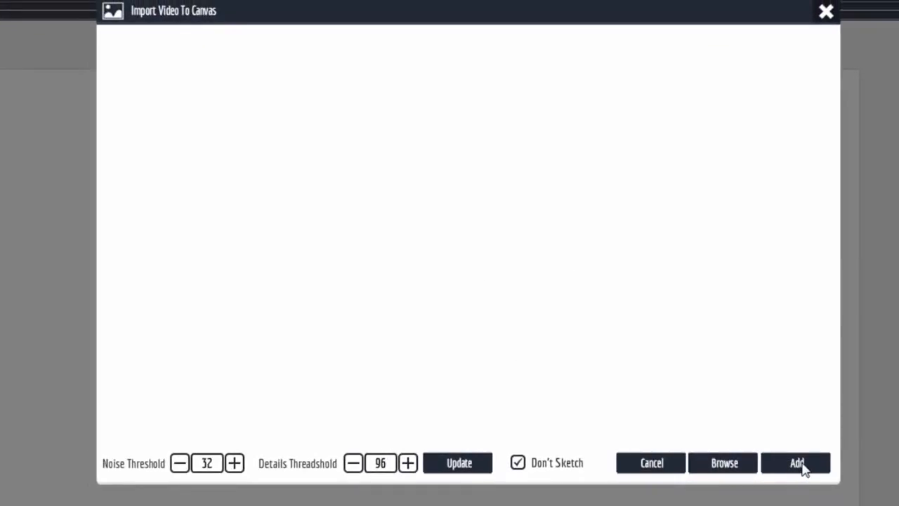
# Step: Add the explosion video to the canvas with Don't Sketch enabled and lock its proportions
pyautogui.click(518, 462)
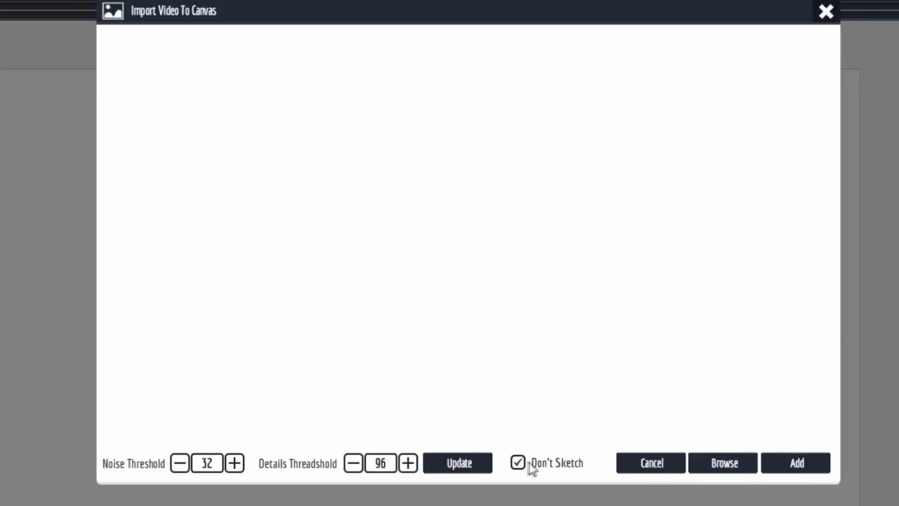
pyautogui.click(795, 463)
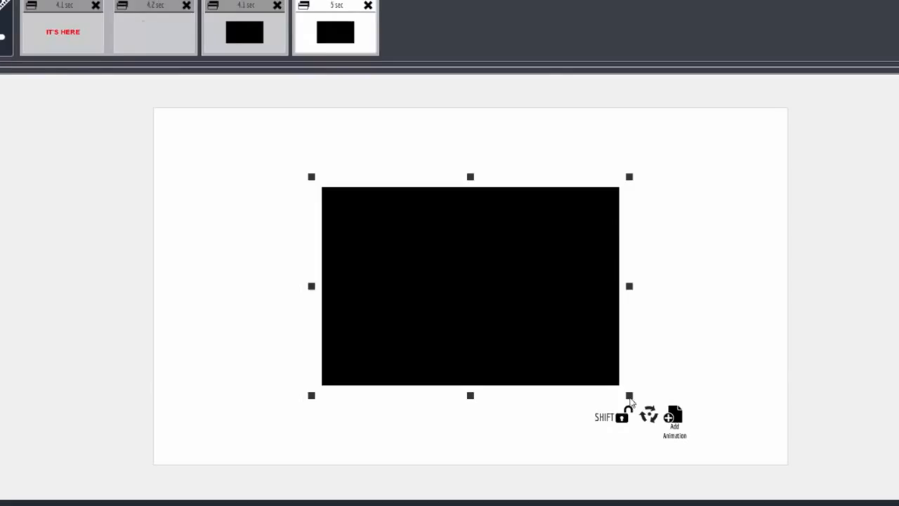
pyautogui.click(623, 418)
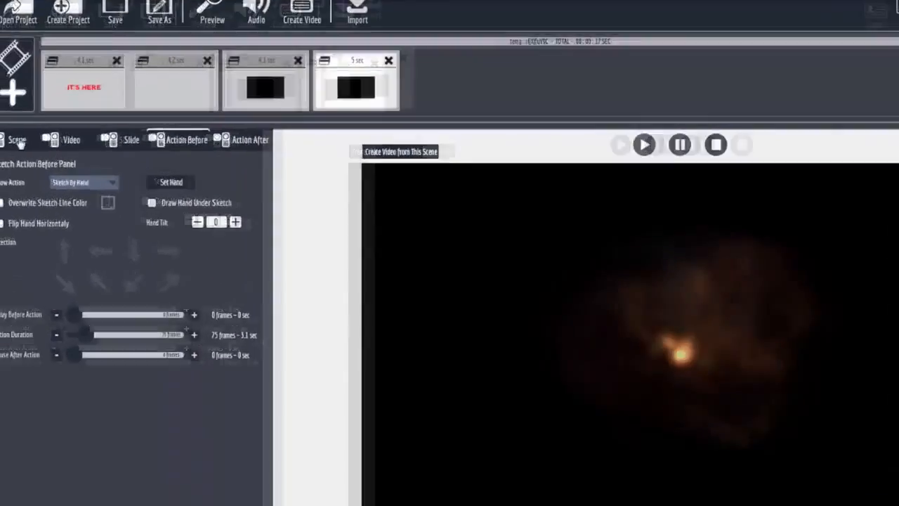
# Step: Set the new scene's background video to _316 from the monthly HD video backgrounds folder
pyautogui.click(14, 140)
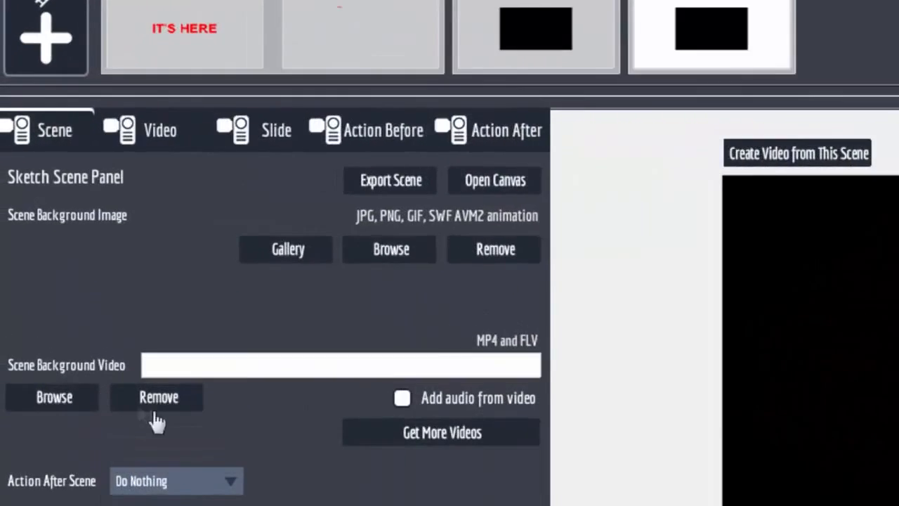
pyautogui.click(54, 397)
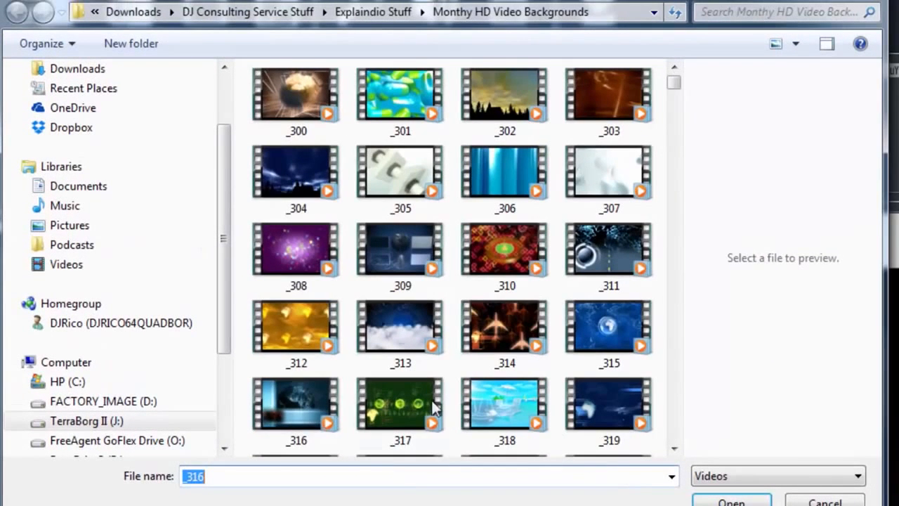
pyautogui.click(299, 404)
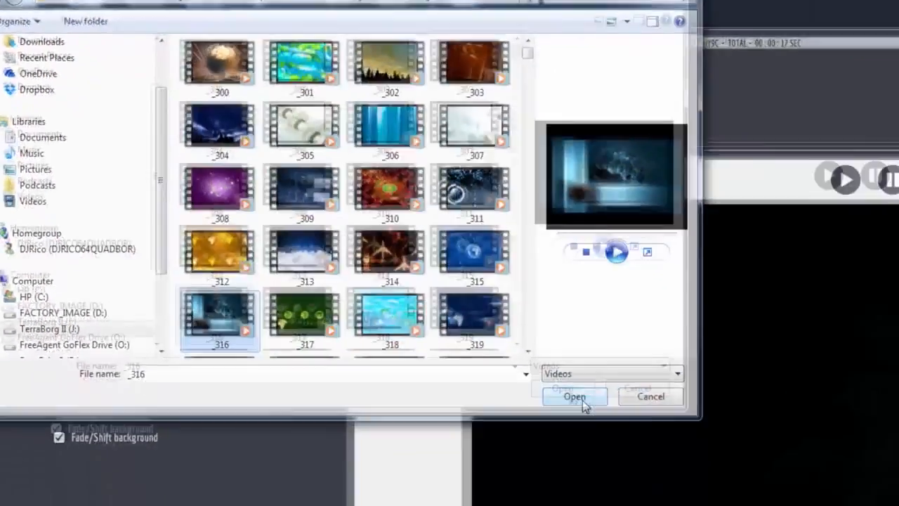
pyautogui.click(731, 502)
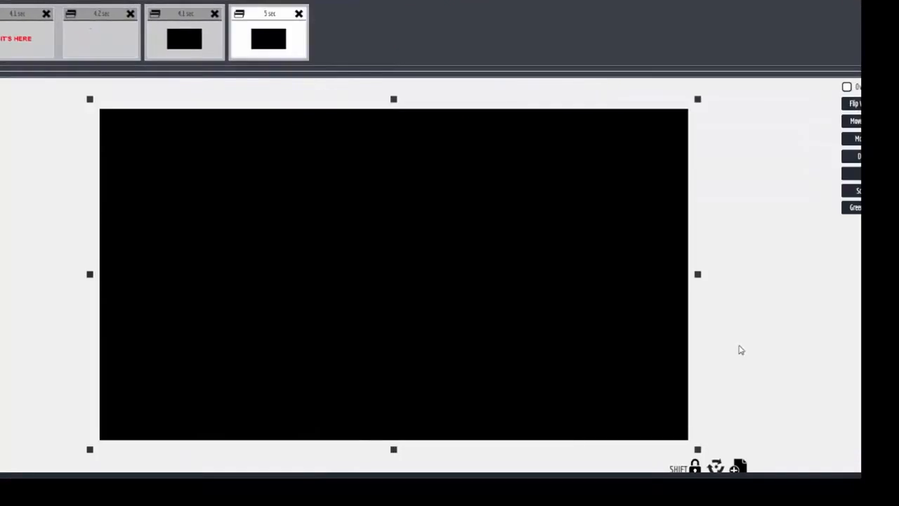
# Step: Enable the green screen for the explosion video, save the changes, and close the canvas
pyautogui.click(853, 207)
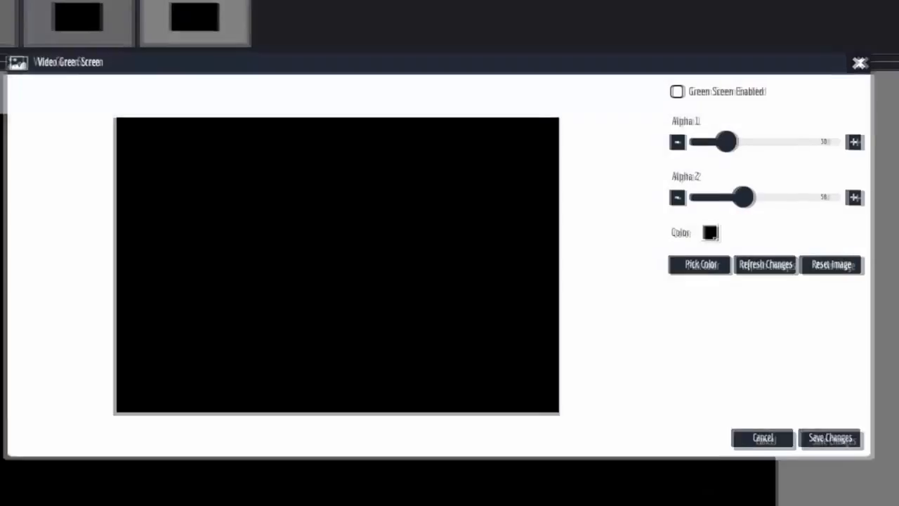
pyautogui.click(681, 93)
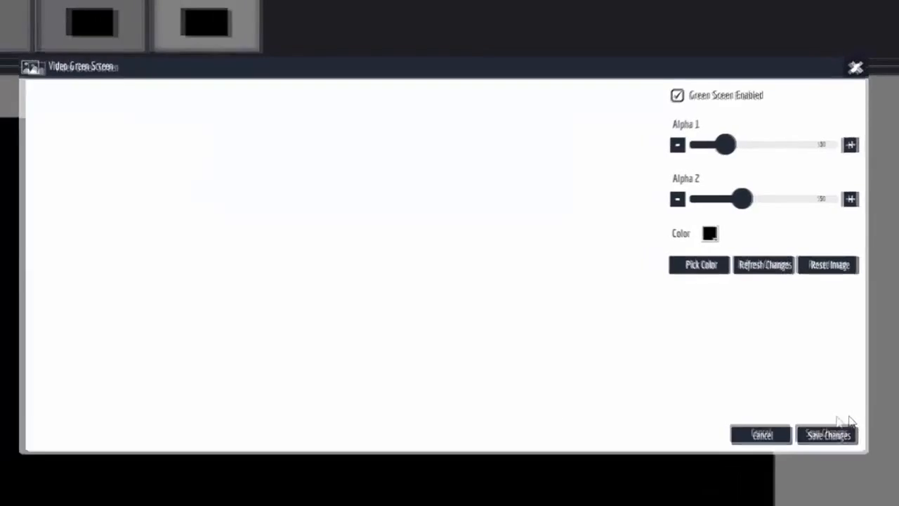
pyautogui.click(837, 444)
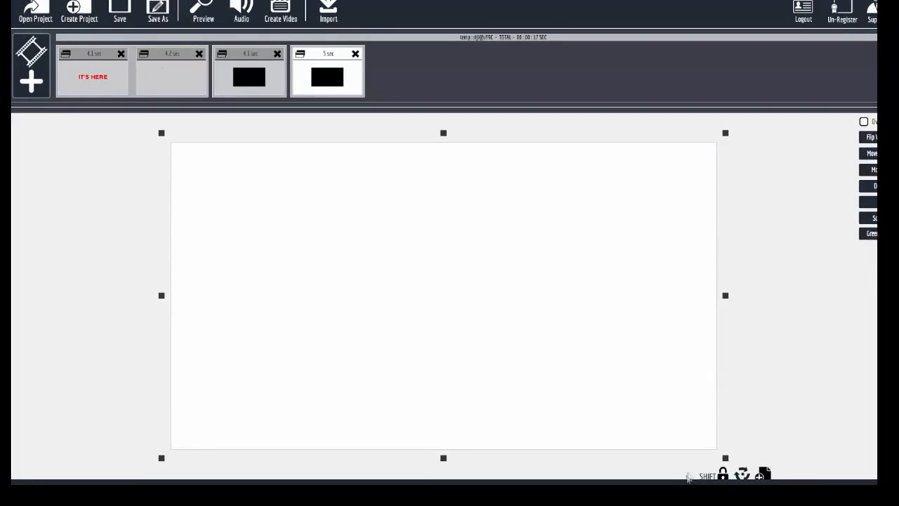
pyautogui.click(758, 492)
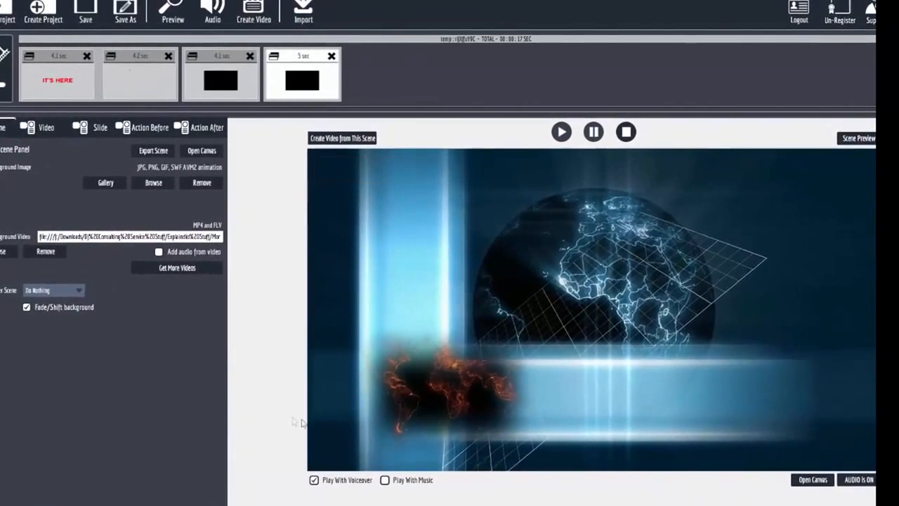